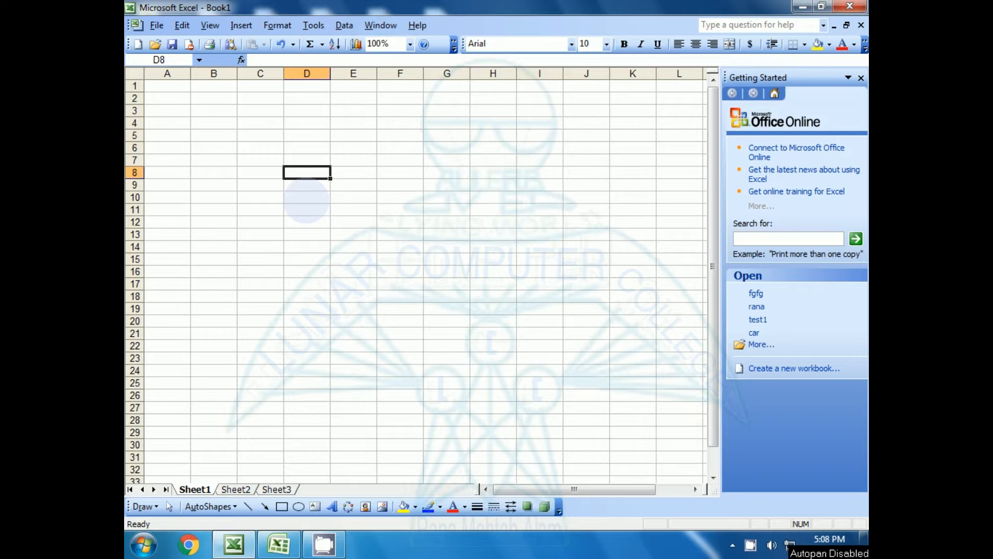
Select and clear cell blocks, then switch between the Book2 and Book1 workbooks.
{"action": "left_click", "coordinate": [306, 235]}
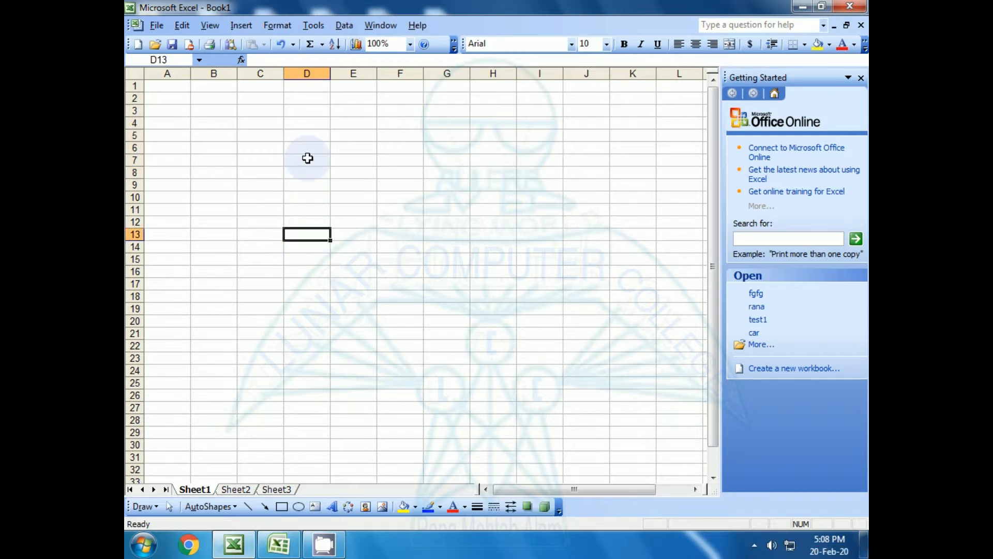
{"action": "left_click_drag", "start_coordinate": [306, 157], "coordinate": [450, 383]}
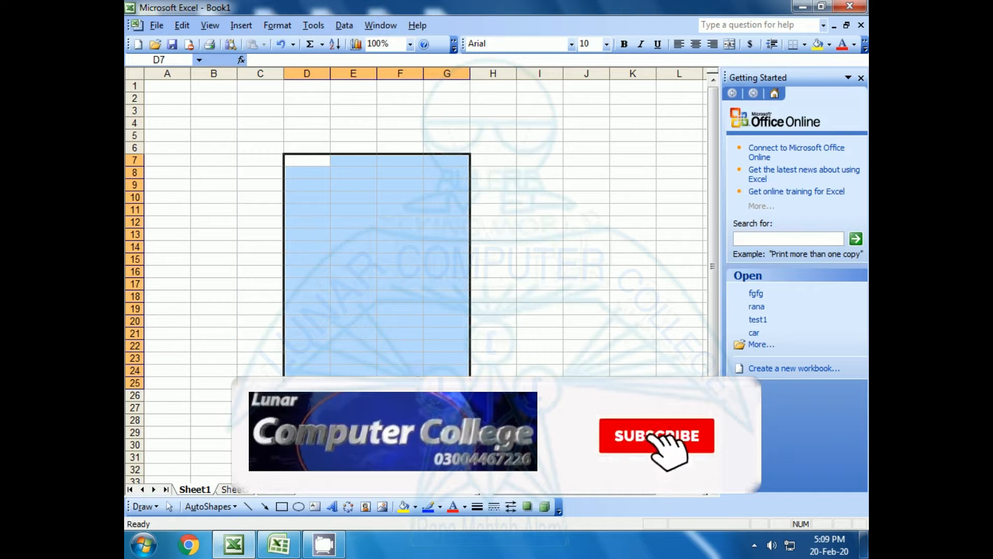
{"action": "left_click", "coordinate": [400, 383]}
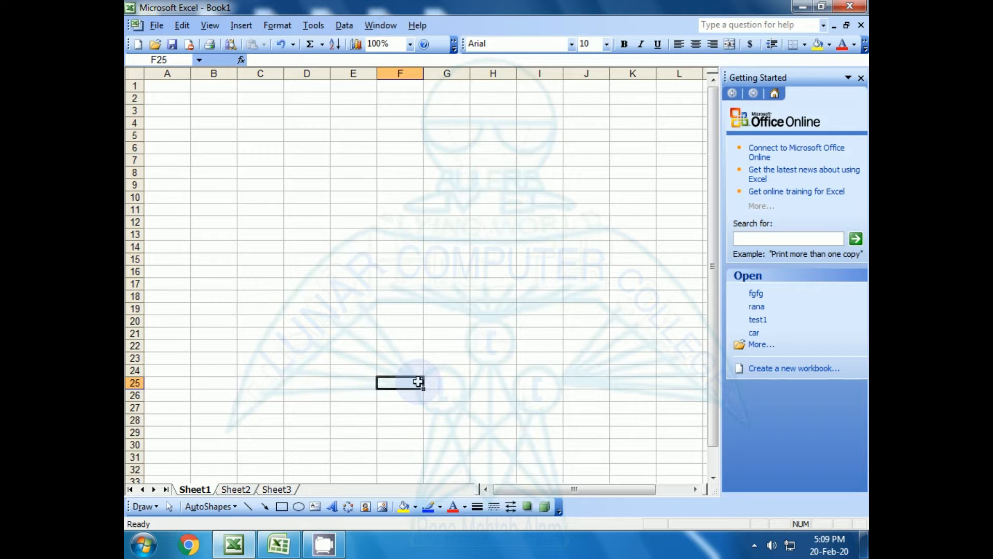
{"action": "left_click", "coordinate": [308, 258]}
{"action": "left_click", "coordinate": [314, 128]}
{"action": "left_click_drag", "start_coordinate": [314, 129], "coordinate": [312, 321]}
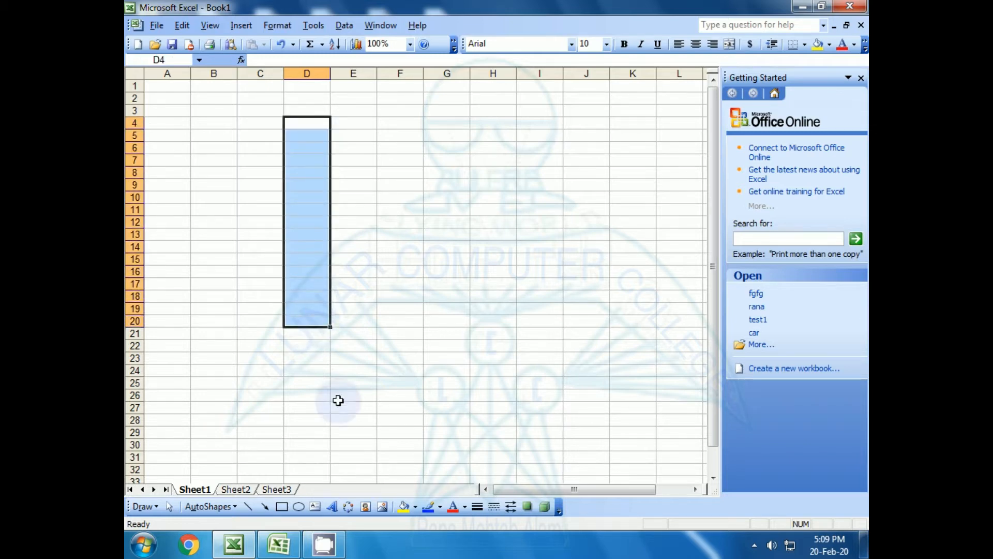
{"action": "left_click", "coordinate": [345, 407]}
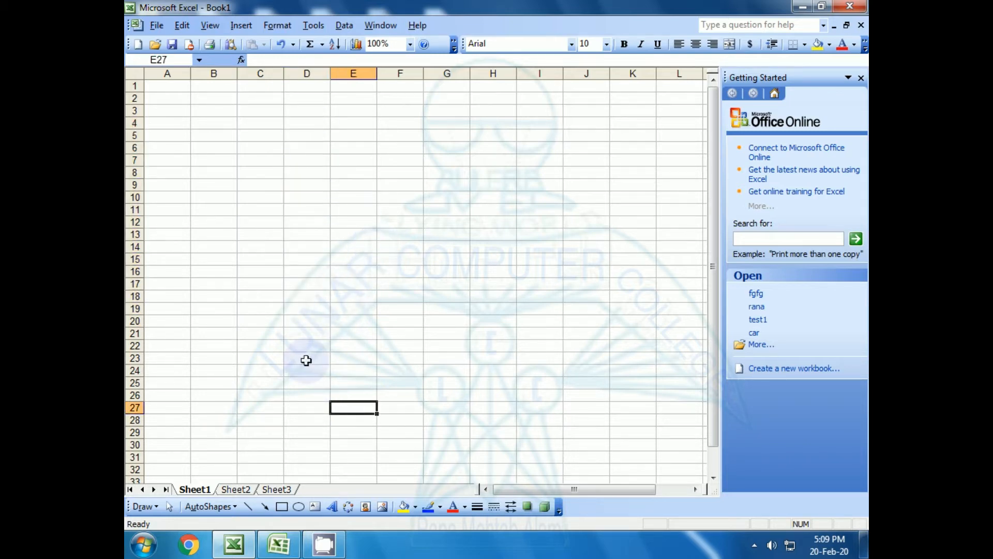
{"action": "left_click", "coordinate": [234, 544]}
{"action": "left_click", "coordinate": [234, 544]}
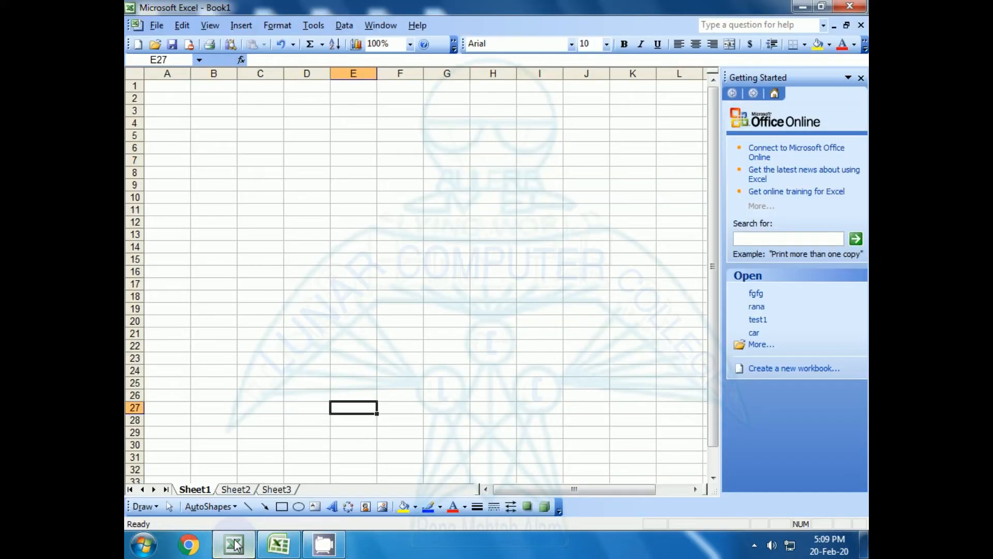
{"action": "left_click", "coordinate": [278, 544]}
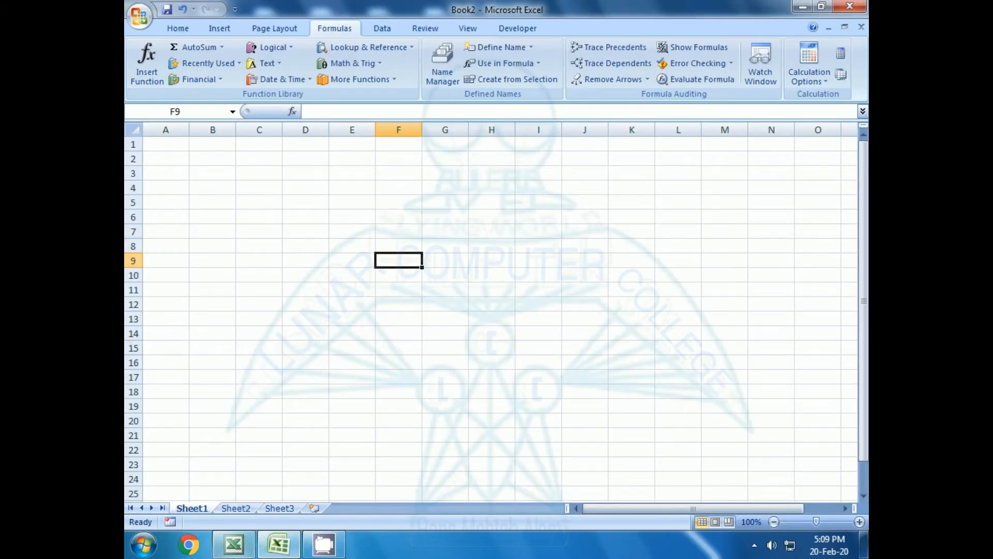
{"action": "left_click", "coordinate": [235, 547]}
Enter 78, 56, 56, 89 and 34 into cells D6 through D10.
{"action": "left_click", "coordinate": [307, 147]}
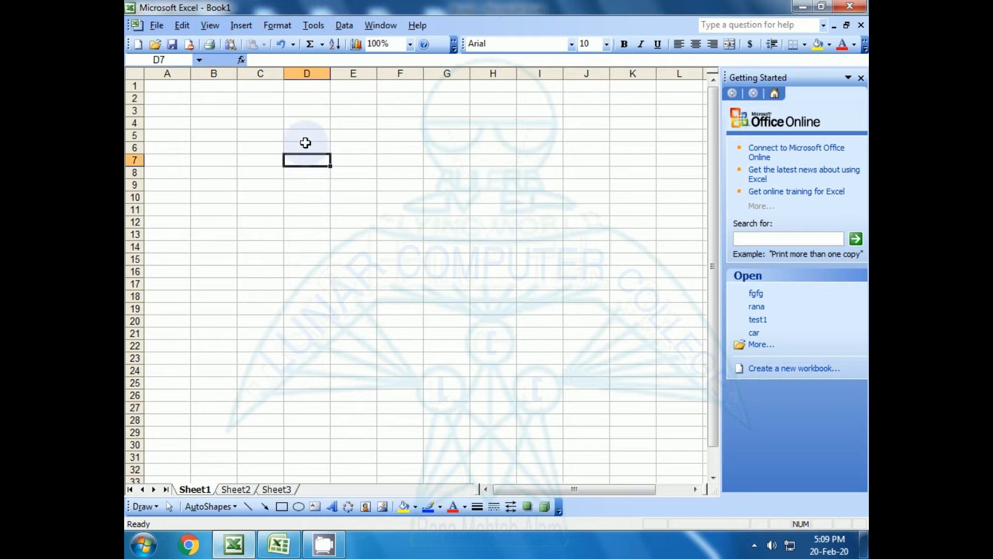
{"action": "type", "text": "78"}
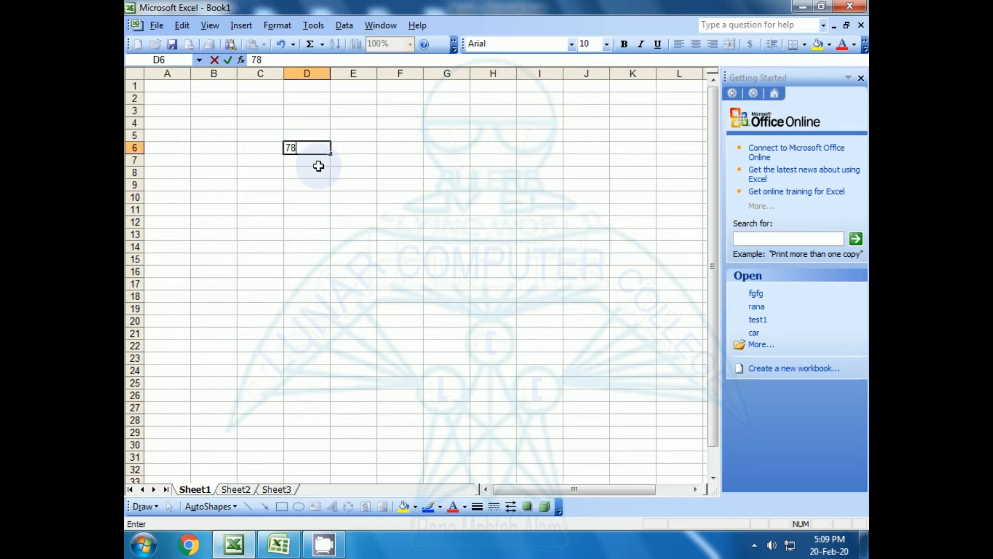
{"action": "key", "text": "Return"}
{"action": "type", "text": "56"}
{"action": "key", "text": "Return"}
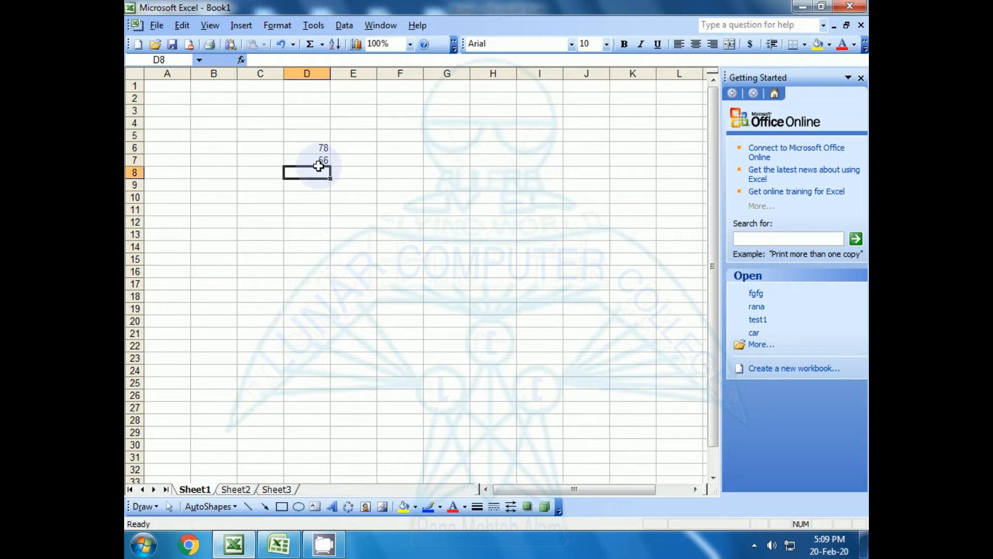
{"action": "type", "text": "56"}
{"action": "key", "text": "Return"}
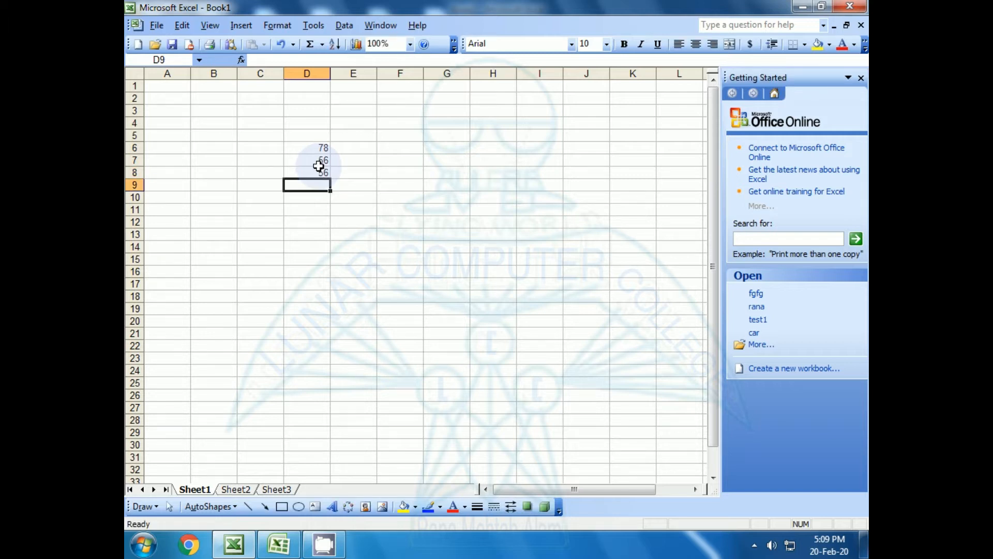
{"action": "type", "text": "89"}
{"action": "key", "text": "Return"}
{"action": "type", "text": "34"}
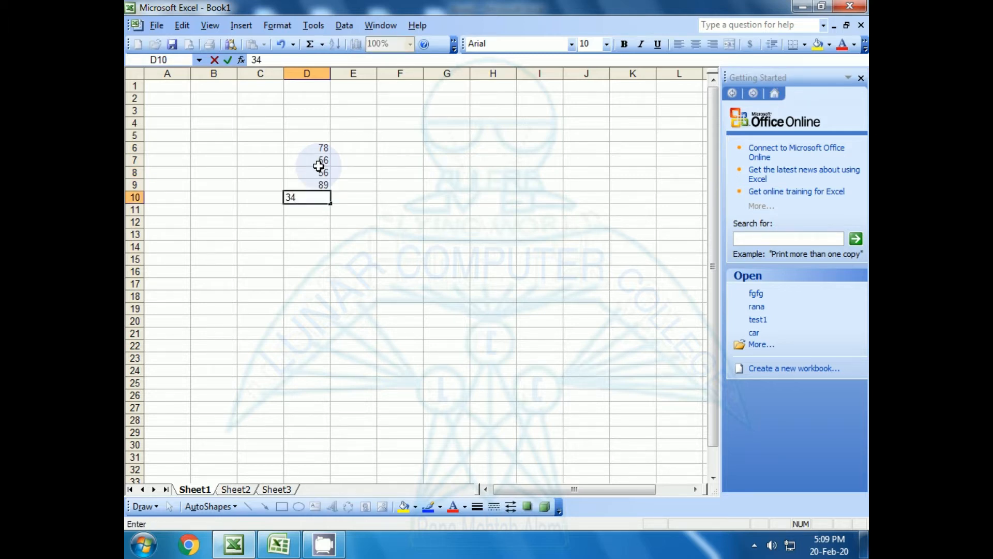
{"action": "key", "text": "Return"}
Select the five values in D6:D10.
{"action": "left_click", "coordinate": [311, 148]}
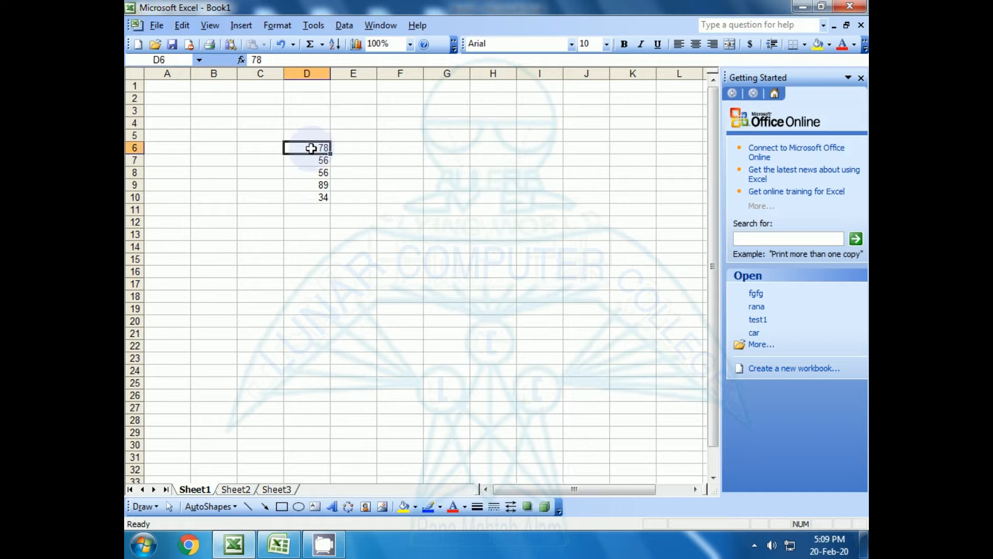
{"action": "left_click_drag", "start_coordinate": [311, 149], "coordinate": [310, 197]}
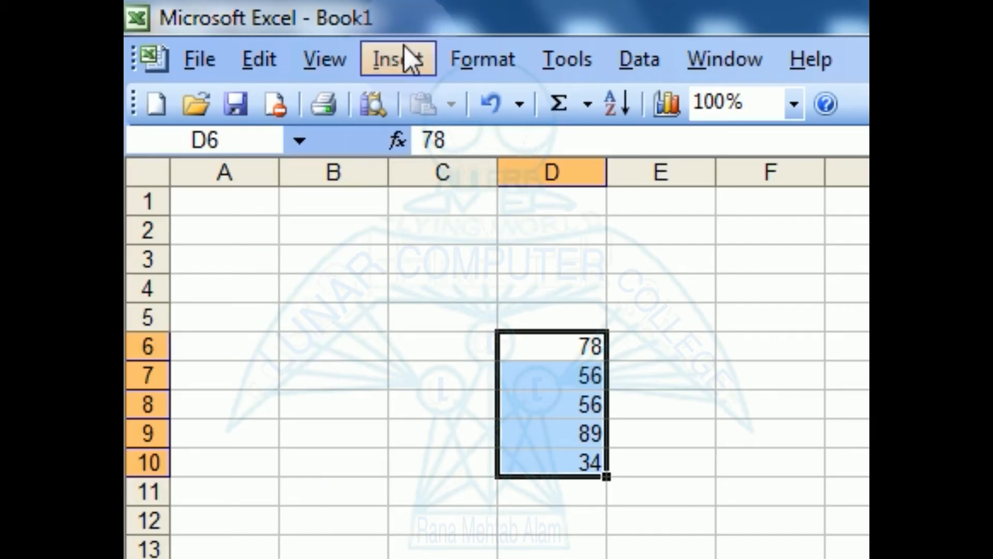
{"action": "left_click", "coordinate": [407, 51]}
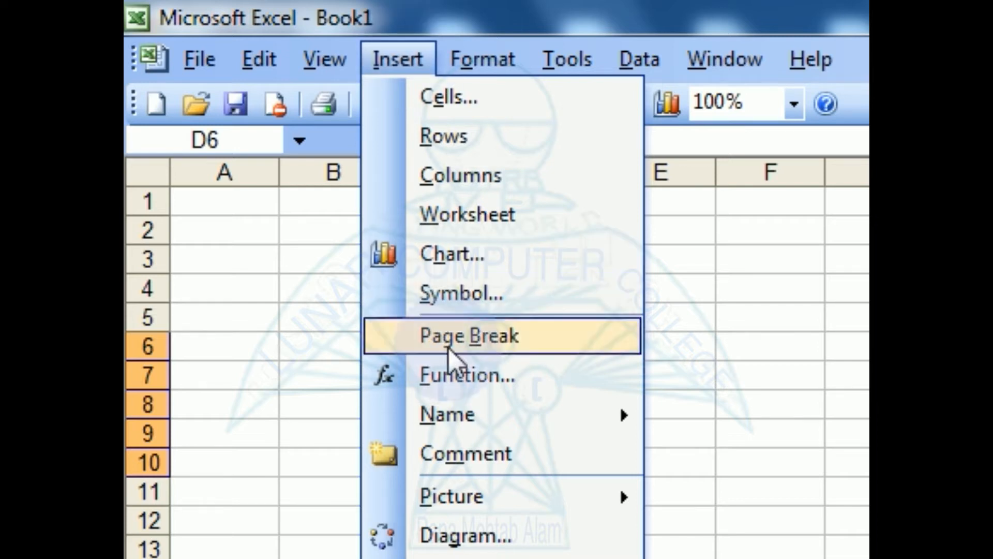
Define the name data1 for D6:D10 through Insert > Name > Define.
{"action": "mouse_move", "coordinate": [467, 426]}
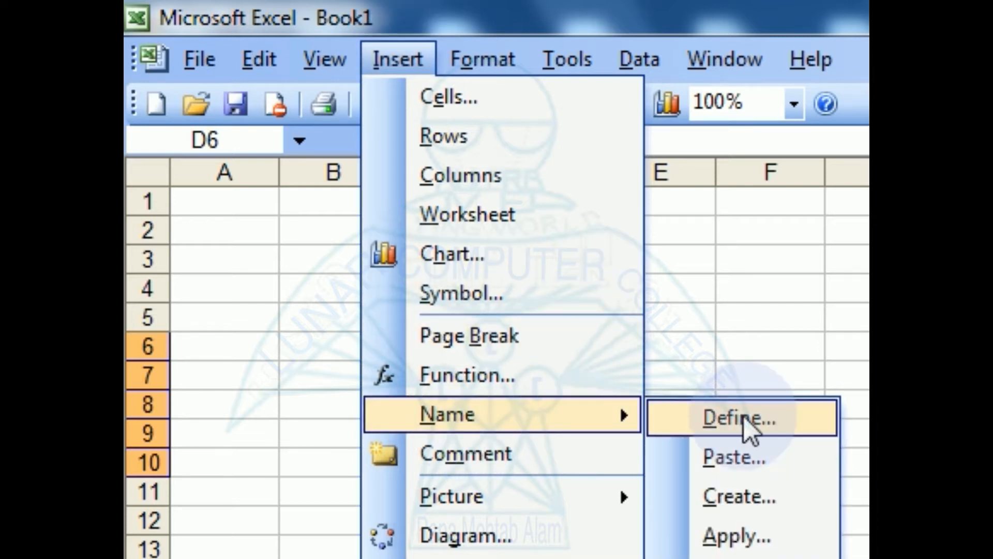
{"action": "left_click", "coordinate": [763, 417]}
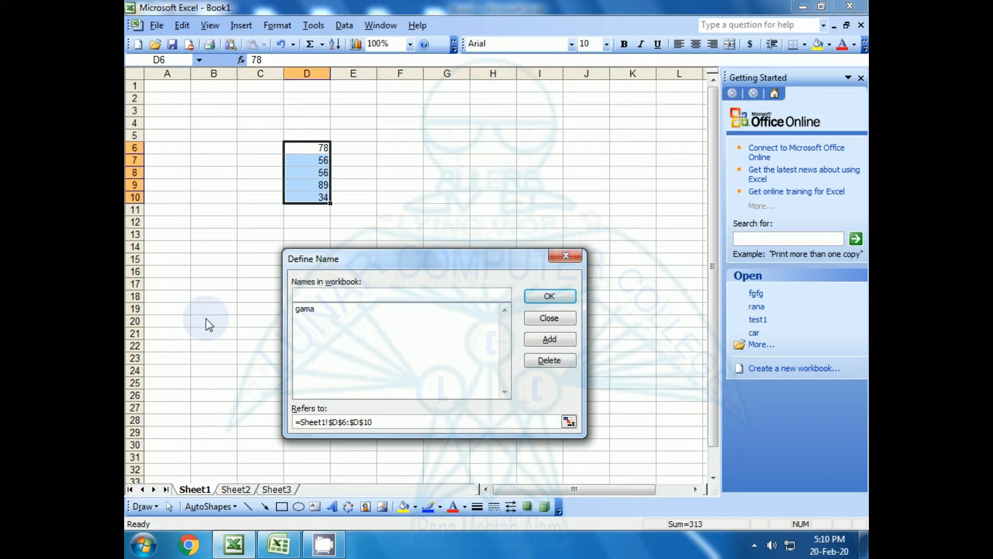
{"action": "type", "text": "data1"}
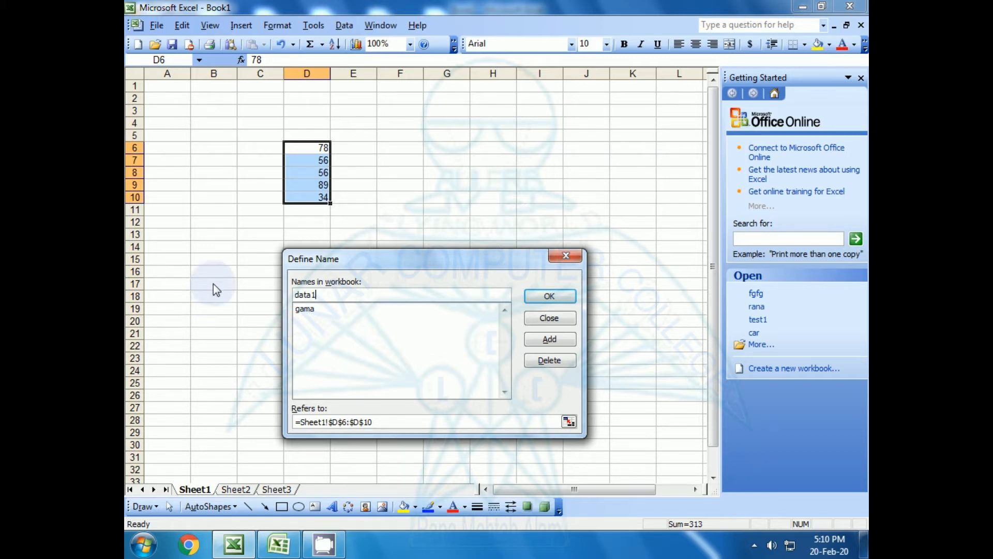
{"action": "left_click", "coordinate": [534, 340]}
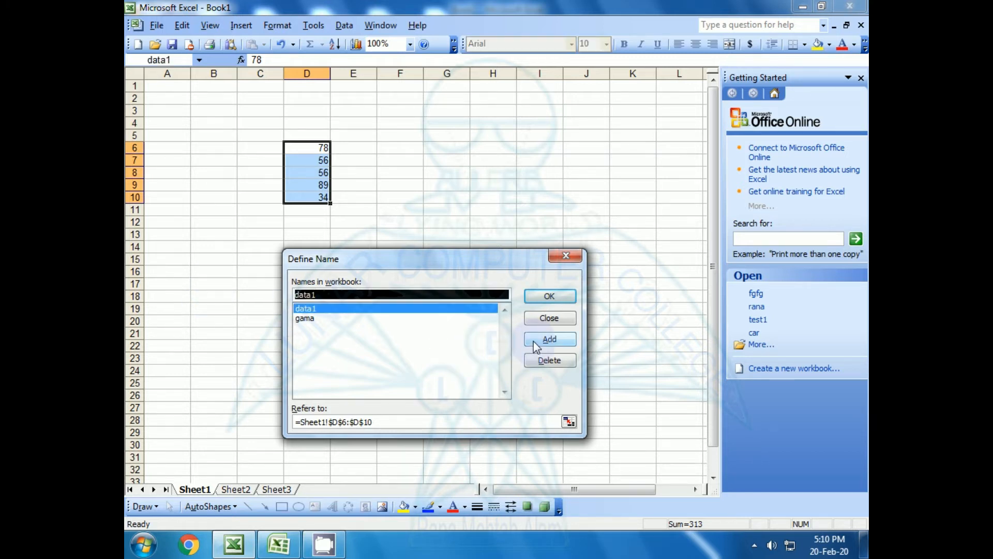
{"action": "left_click", "coordinate": [538, 299]}
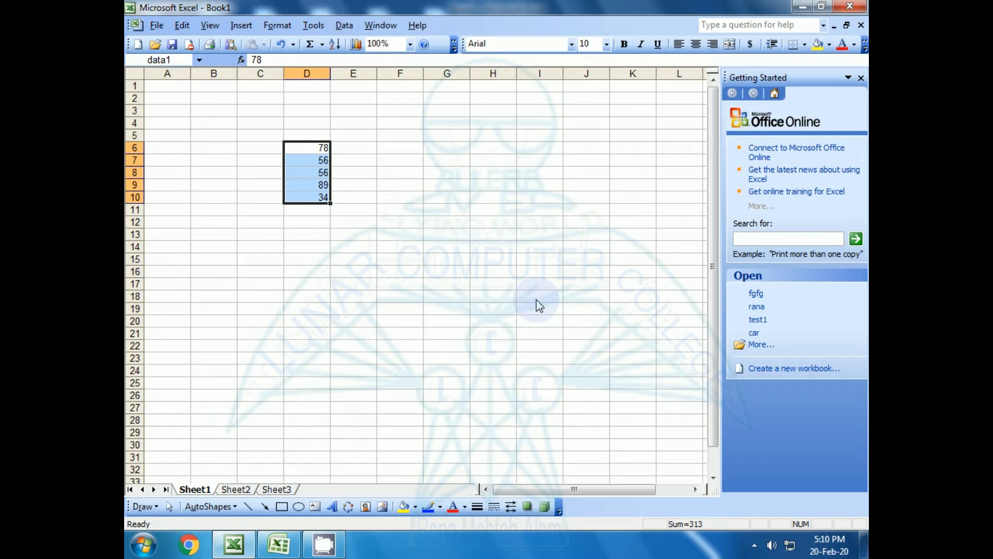
Reselect the values in D6:D10, then click cells F8, E10 and F10.
{"action": "left_click", "coordinate": [344, 246]}
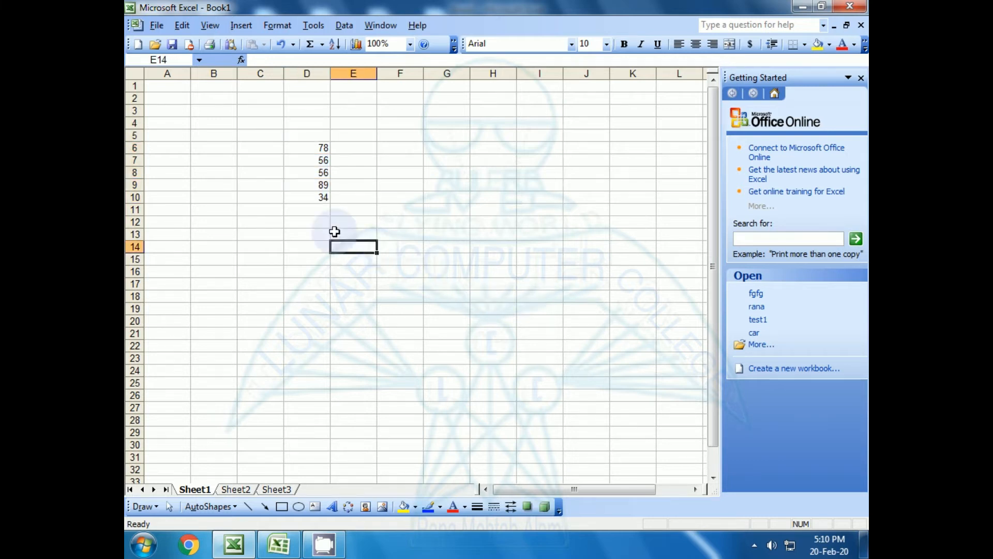
{"action": "left_click_drag", "start_coordinate": [314, 146], "coordinate": [311, 170]}
{"action": "left_click_drag", "start_coordinate": [256, 155], "coordinate": [255, 195]}
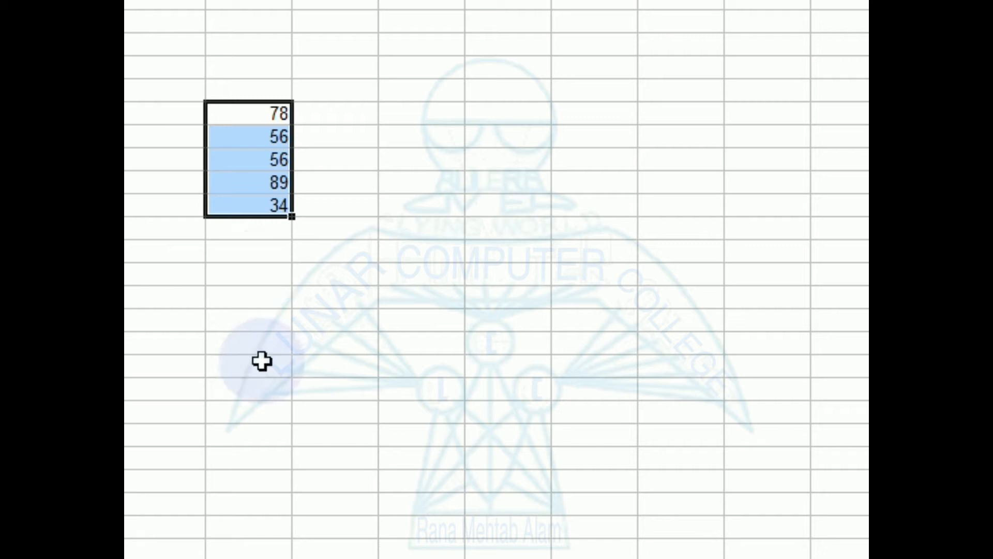
{"action": "left_click", "coordinate": [508, 165]}
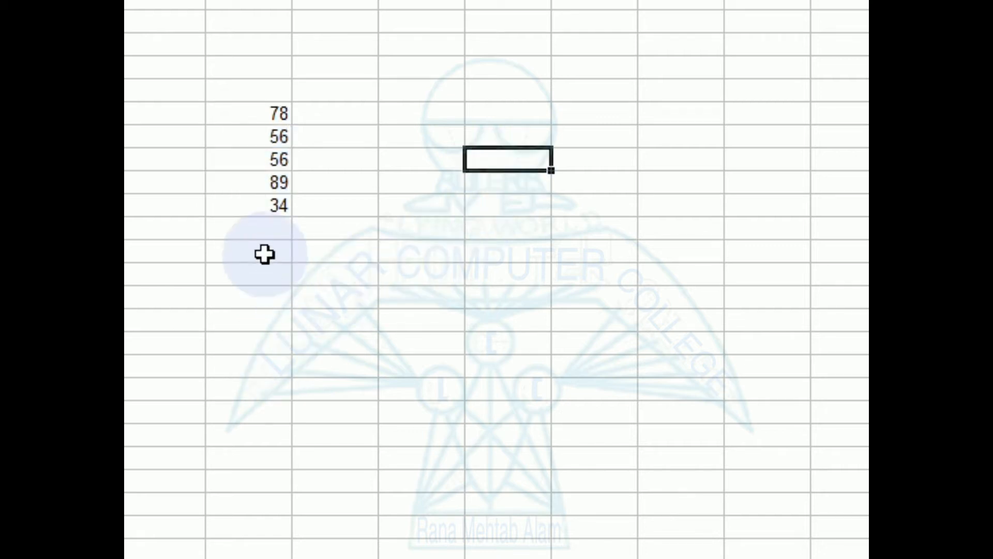
{"action": "left_click", "coordinate": [454, 205]}
{"action": "left_click", "coordinate": [501, 203]}
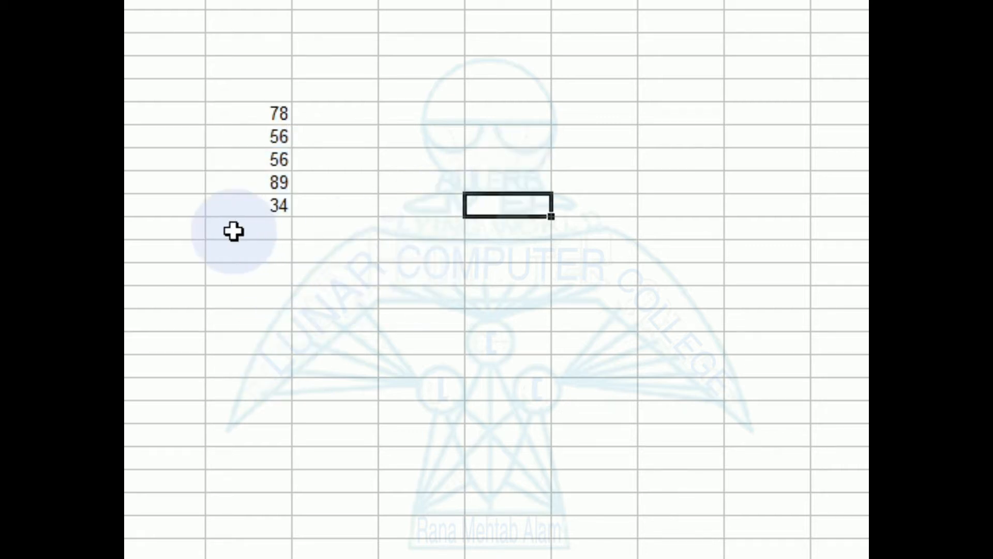
Enter =sum(data1) in an empty cell below the data, giving 313.
{"action": "left_click", "coordinate": [505, 315]}
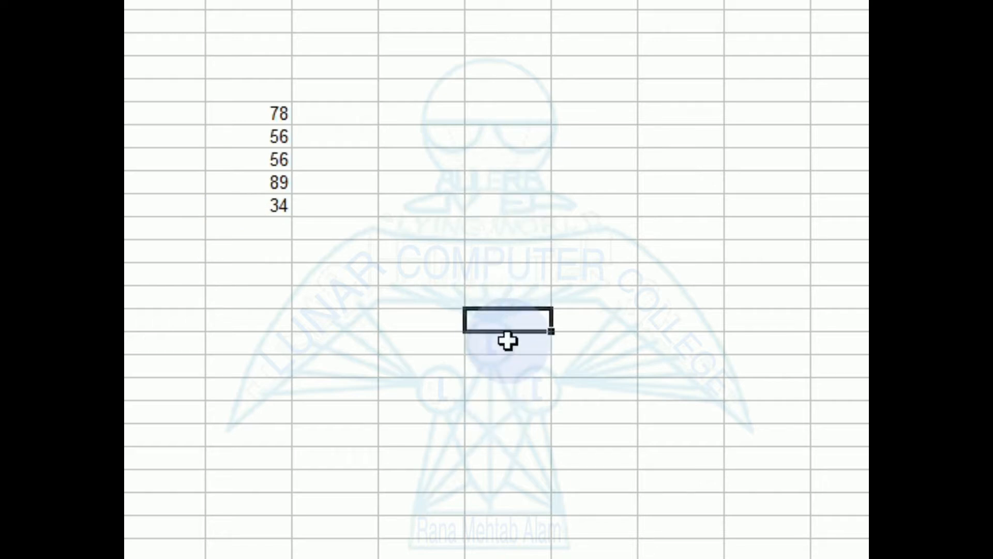
{"action": "type", "text": "=su"}
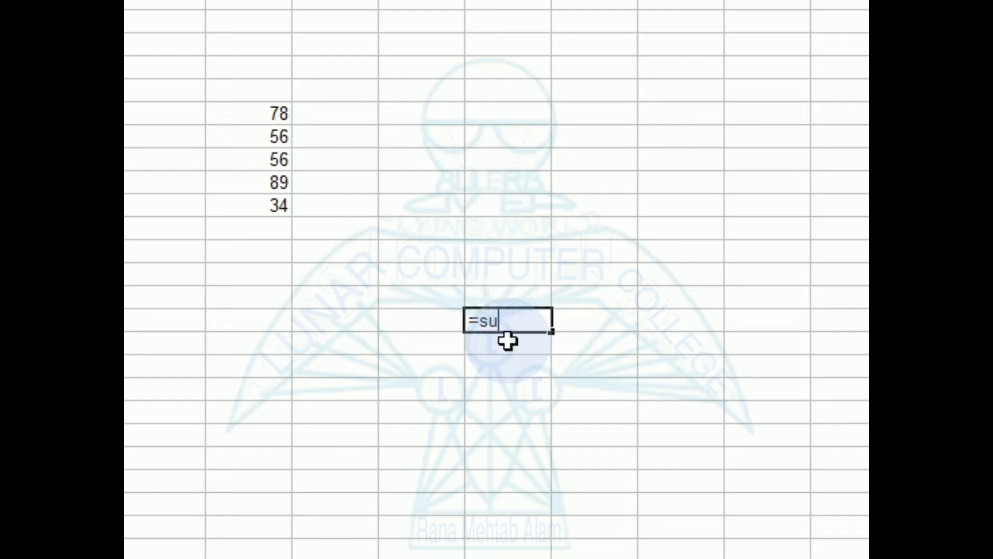
{"action": "type", "text": "m("}
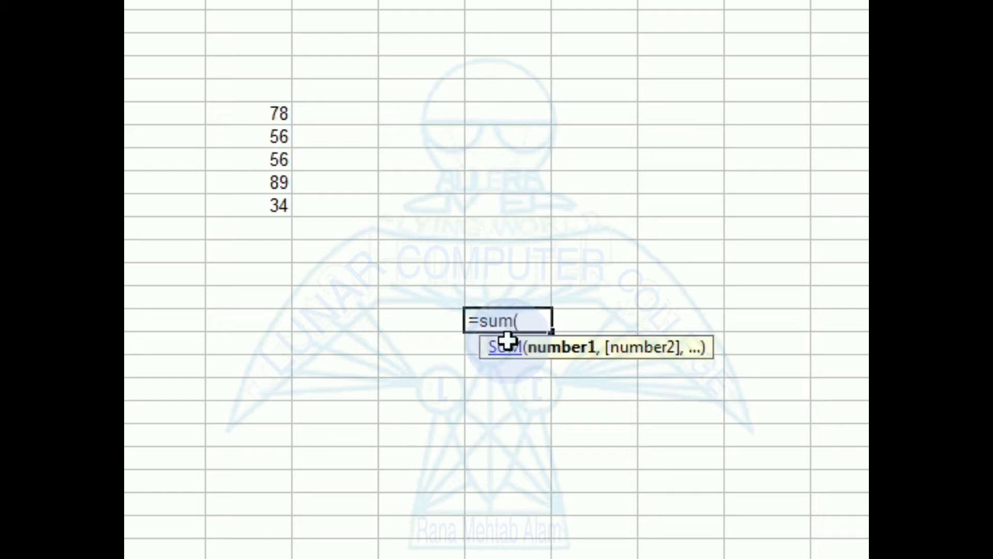
{"action": "type", "text": "data1"}
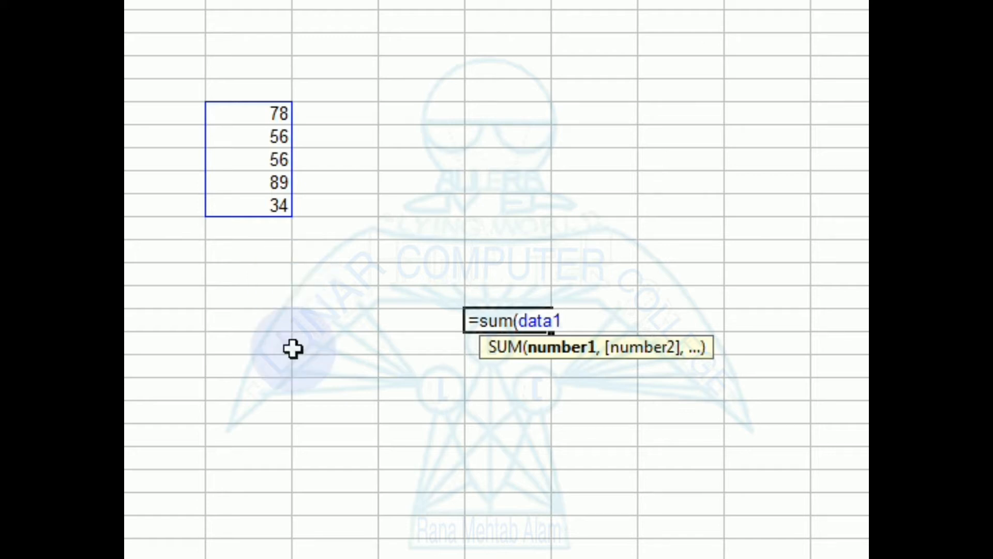
{"action": "type", "text": ")"}
{"action": "key", "text": "Return"}
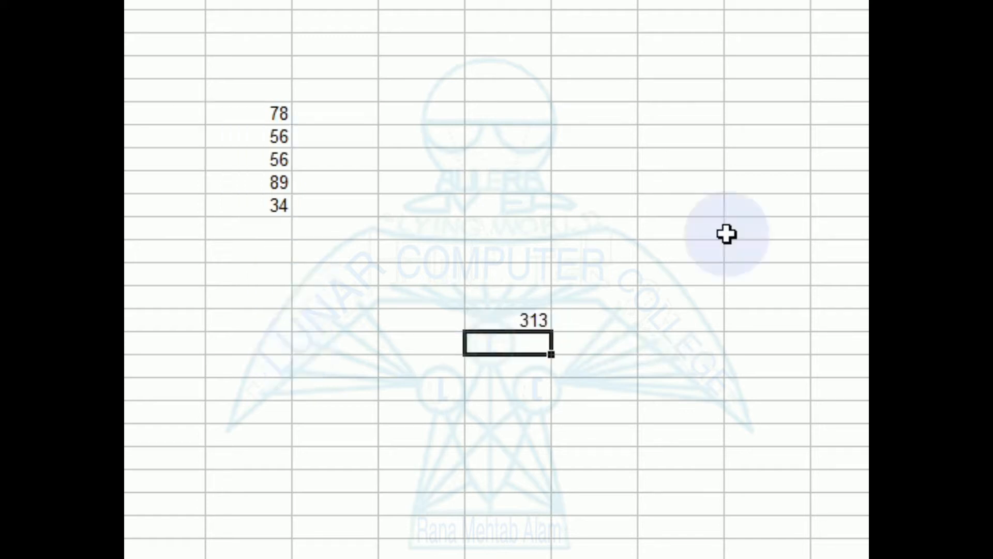
Select D6:D10 to confirm the status-bar Sum of 313, then switch to Book2.
{"action": "left_click", "coordinate": [519, 320]}
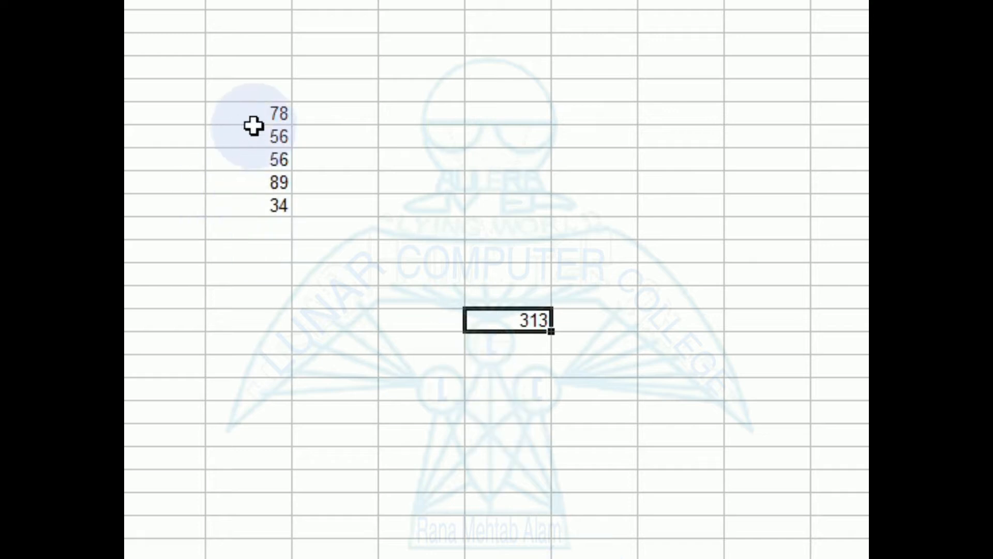
{"action": "left_click_drag", "start_coordinate": [253, 116], "coordinate": [256, 204]}
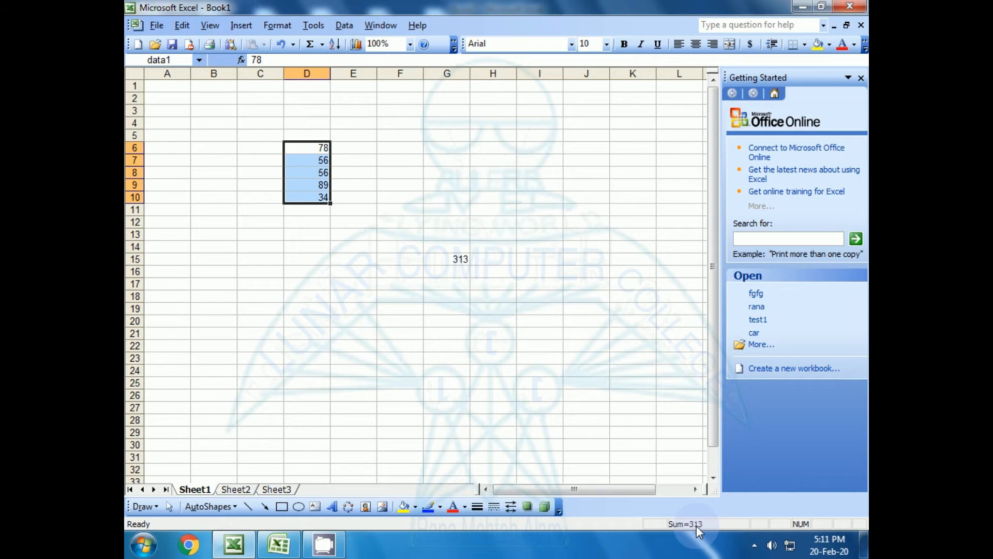
{"action": "left_click", "coordinate": [396, 357]}
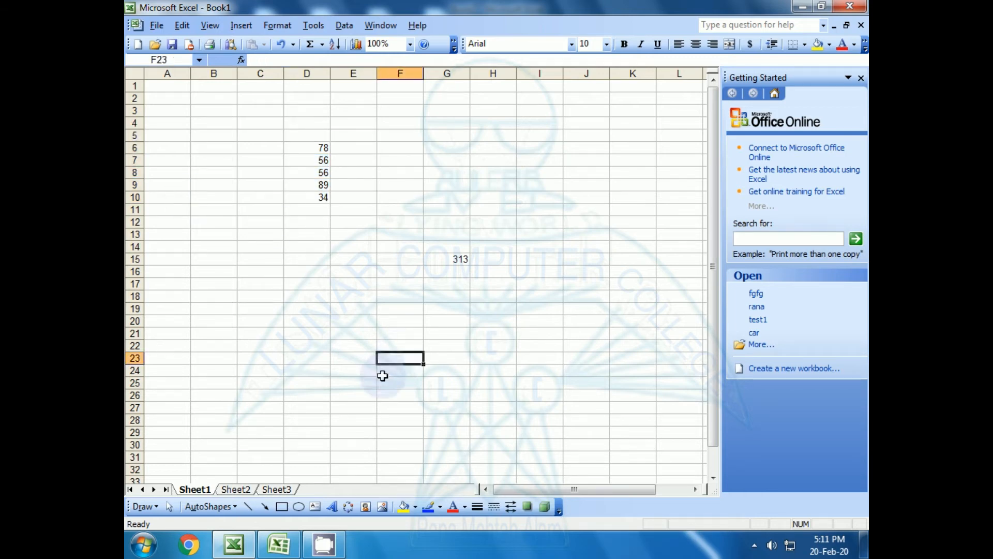
{"action": "left_click", "coordinate": [278, 544]}
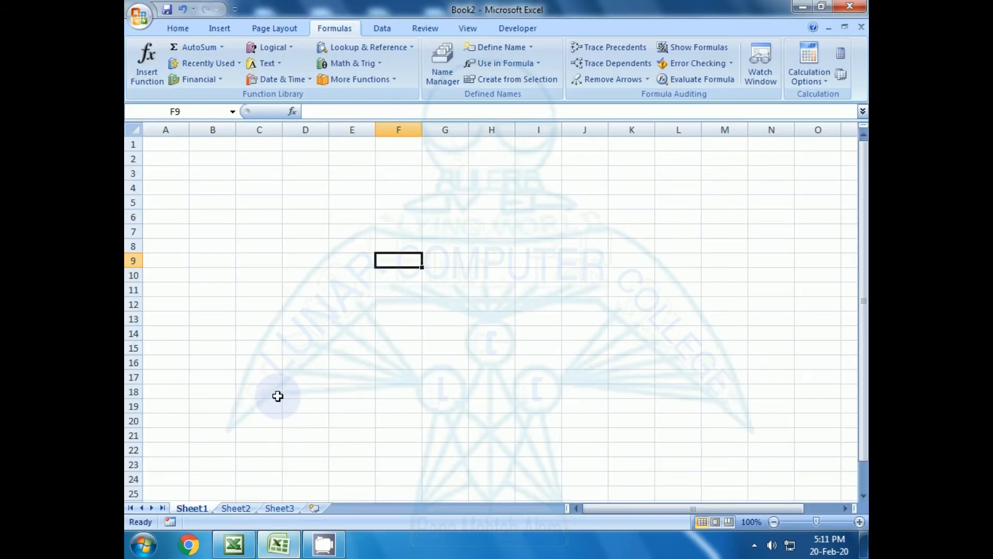
Enter 85, 99, 44 and 74 into cells E6:E9 of Book2.
{"action": "left_click", "coordinate": [344, 221]}
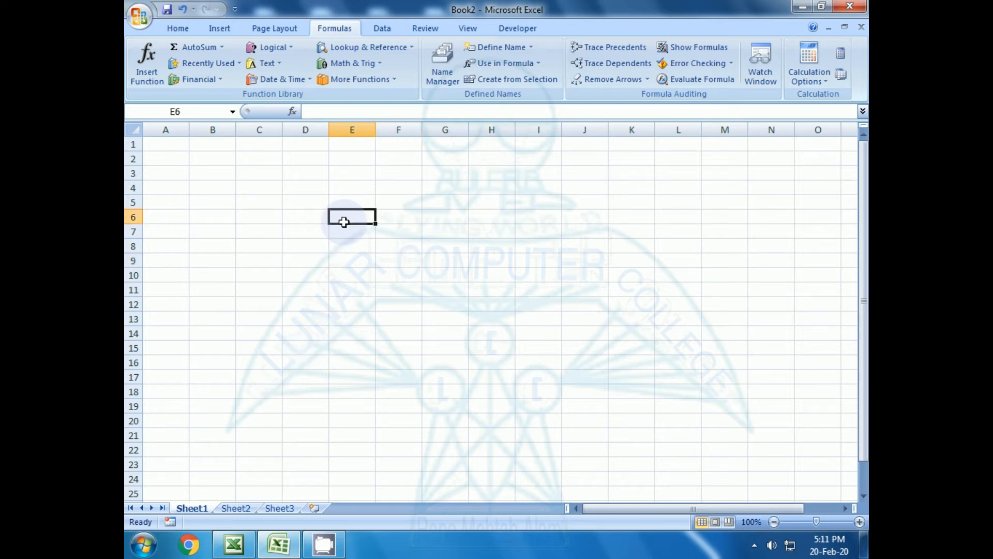
{"action": "type", "text": "85"}
{"action": "key", "text": "Return"}
{"action": "type", "text": "99"}
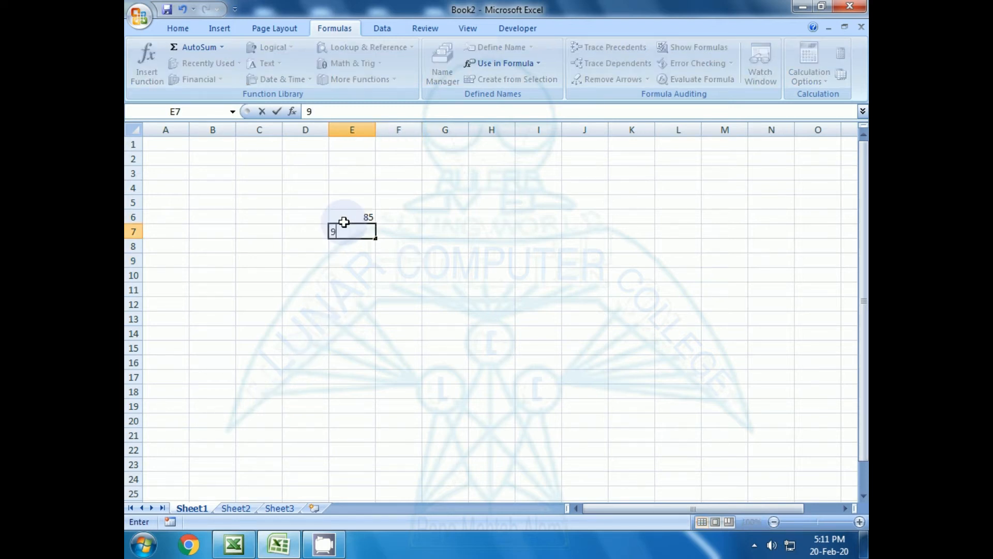
{"action": "key", "text": "Return"}
{"action": "type", "text": "445"}
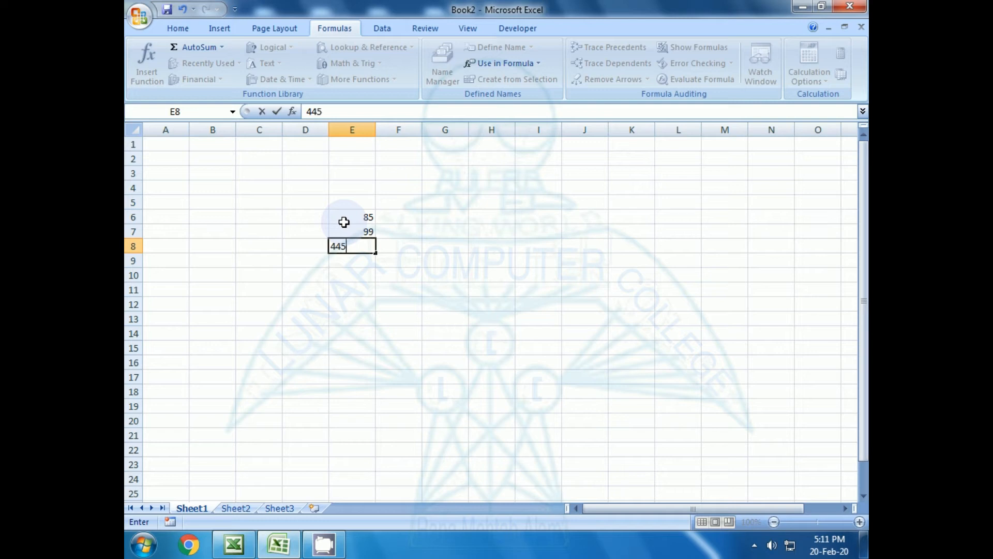
{"action": "key", "text": "BackSpace"}
{"action": "key", "text": "Return"}
{"action": "type", "text": "44"}
{"action": "key", "text": "Return"}
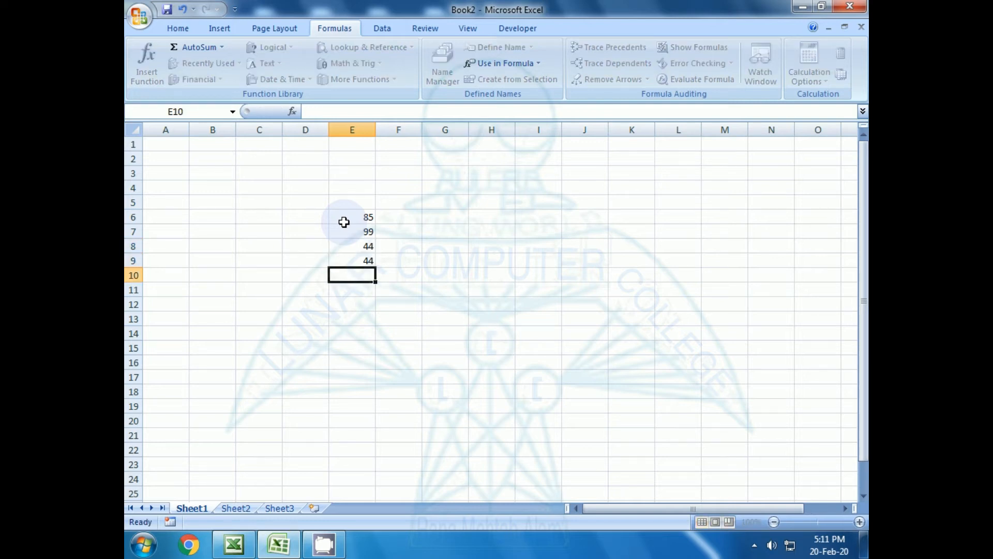
{"action": "key", "text": "Up"}
{"action": "type", "text": "74"}
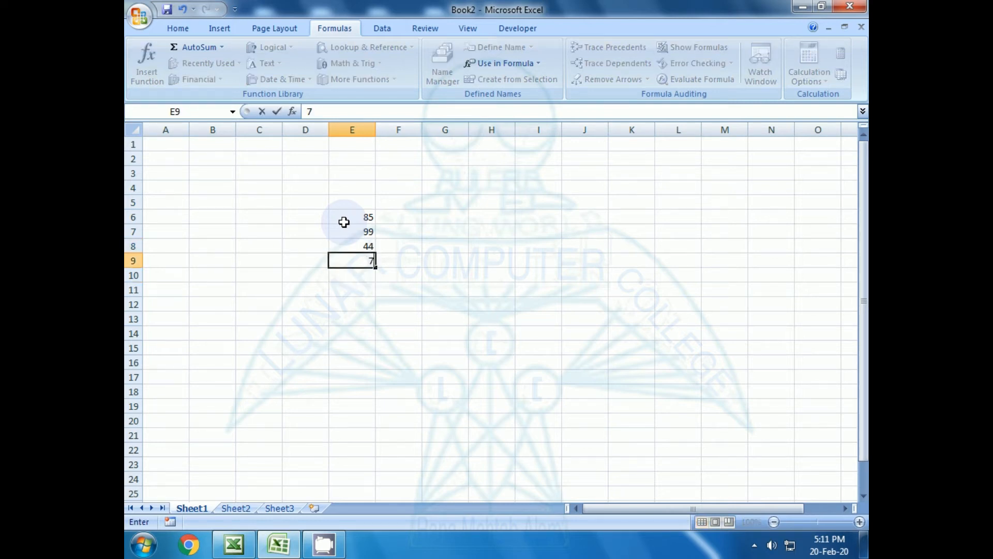
{"action": "key", "text": "Return"}
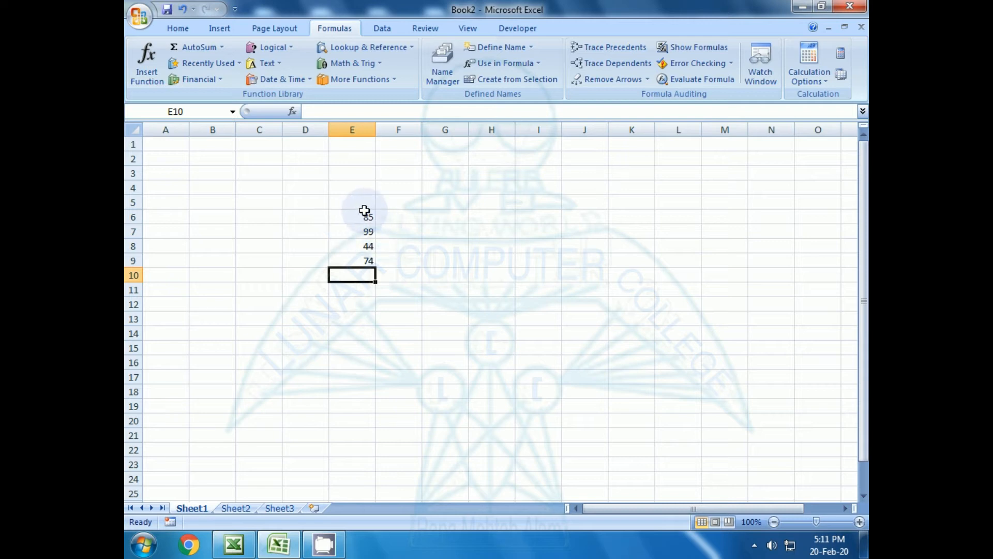
Select E6:E9, then switch to Book1 and select D6:D10.
{"action": "left_click_drag", "start_coordinate": [366, 213], "coordinate": [364, 263]}
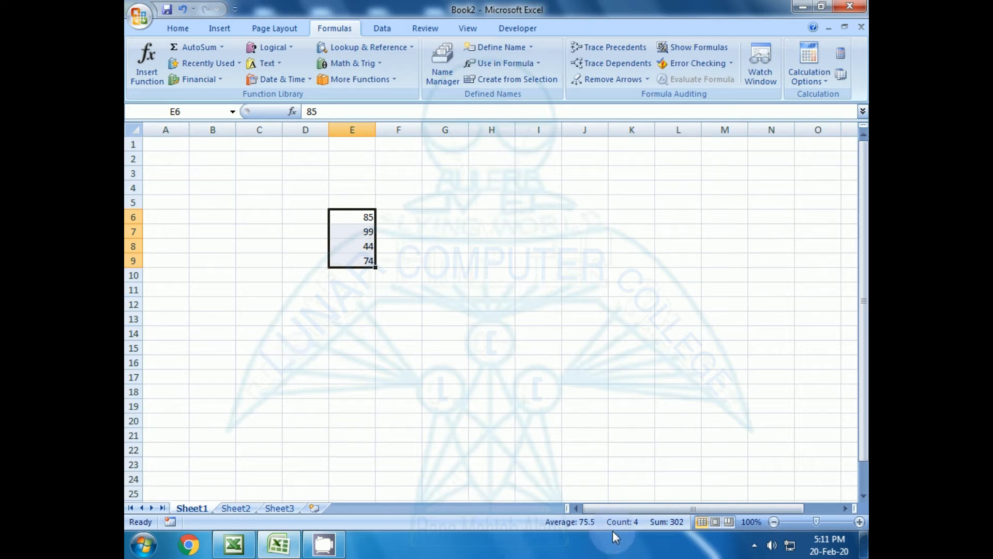
{"action": "left_click", "coordinate": [234, 543]}
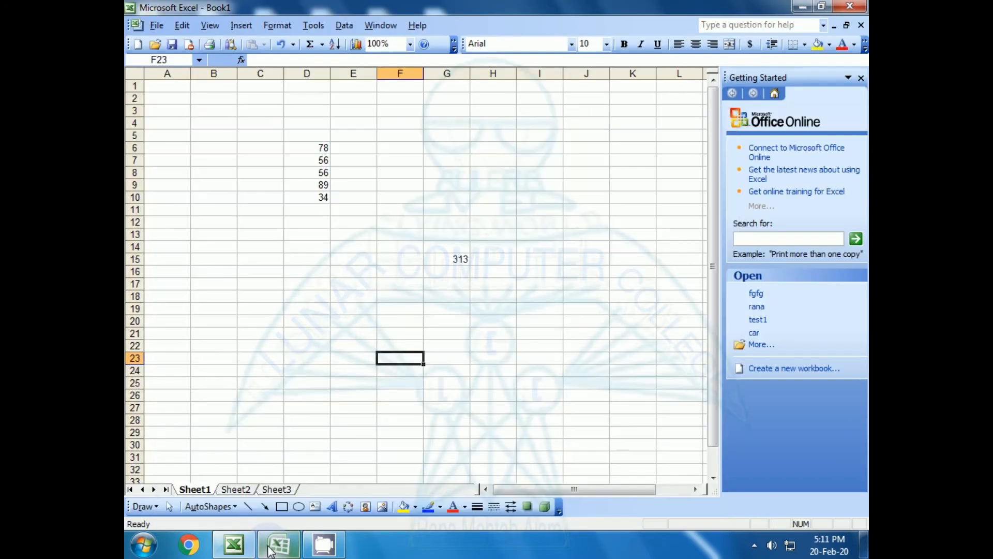
{"action": "left_click_drag", "start_coordinate": [317, 147], "coordinate": [310, 195]}
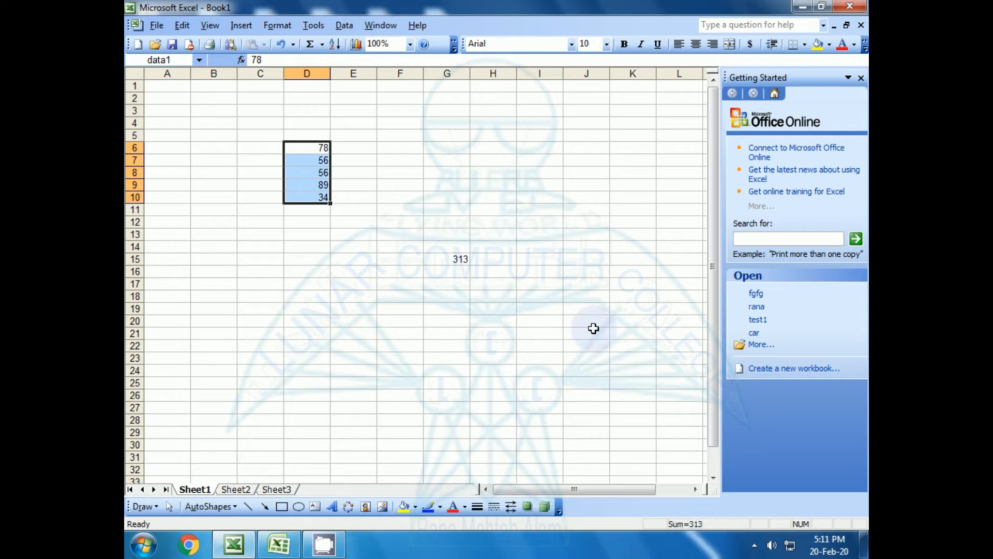
Switch to the Excel 2007 Book2 window from the taskbar.
{"action": "left_click", "coordinate": [279, 545]}
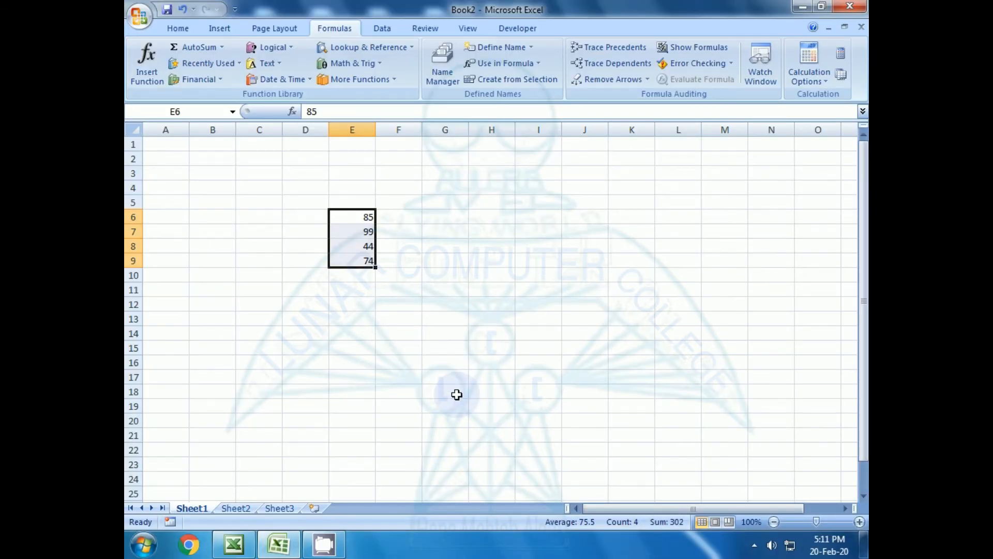
{"action": "left_click", "coordinate": [462, 247]}
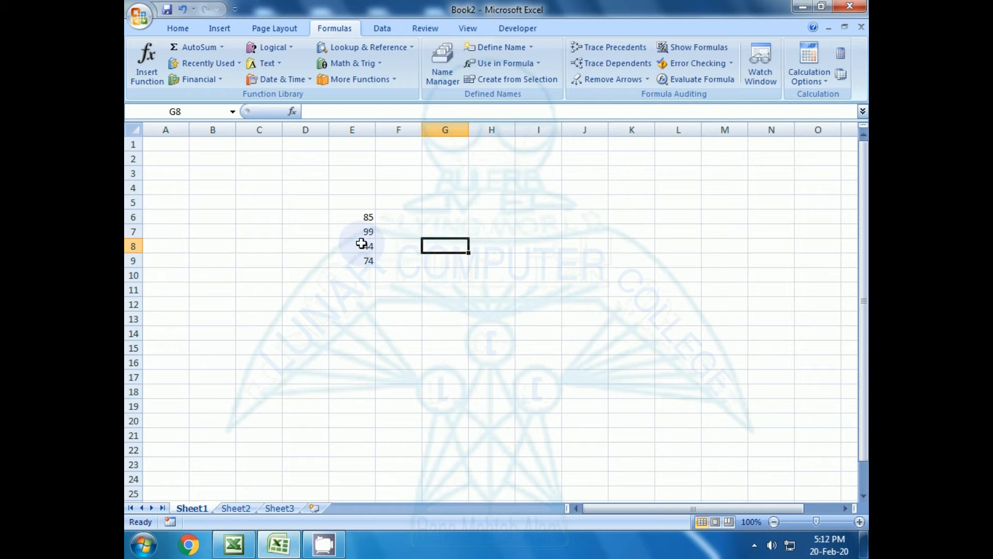
{"action": "left_click", "coordinate": [401, 301]}
{"action": "left_click", "coordinate": [439, 245]}
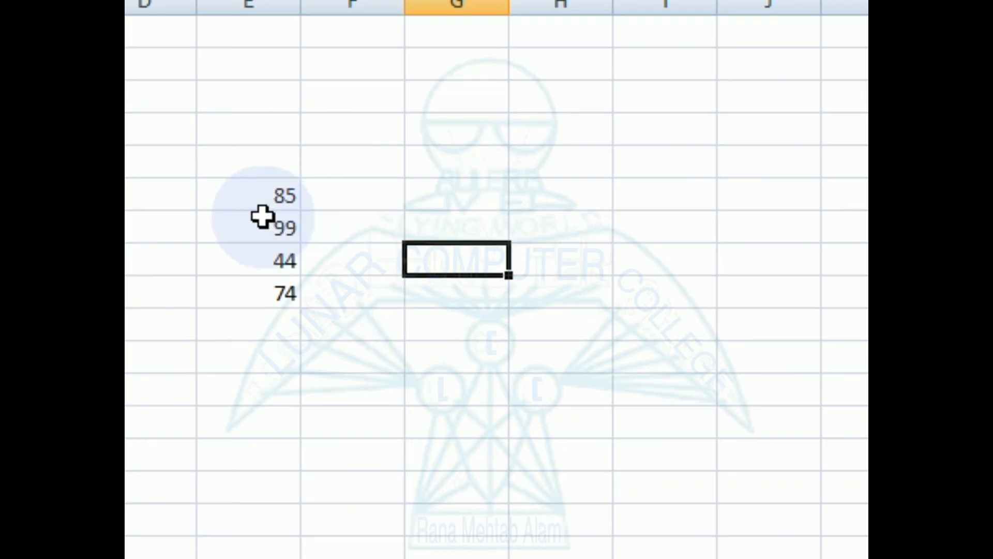
{"action": "left_click_drag", "start_coordinate": [355, 216], "coordinate": [355, 269]}
{"action": "left_click_drag", "start_coordinate": [257, 309], "coordinate": [265, 287]}
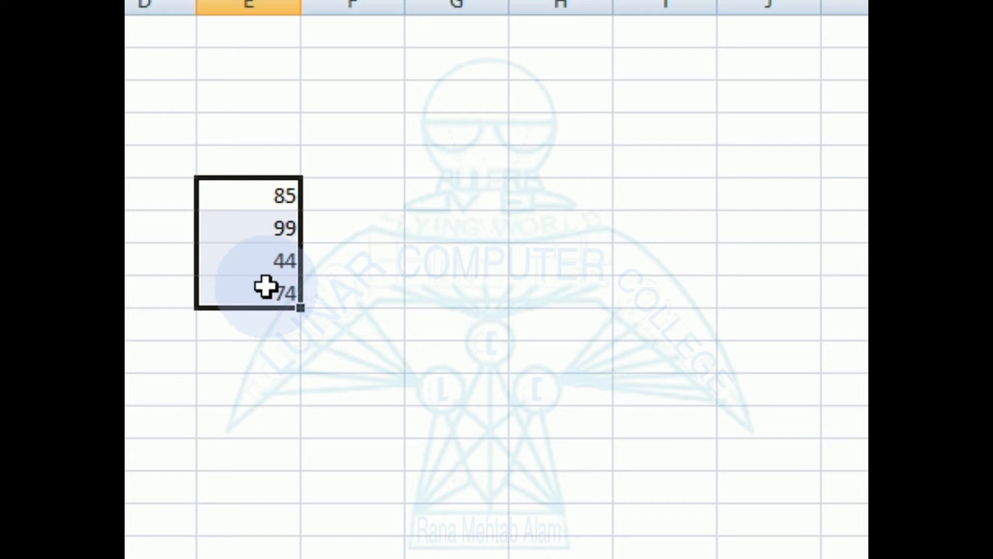
{"action": "right_click", "coordinate": [254, 262]}
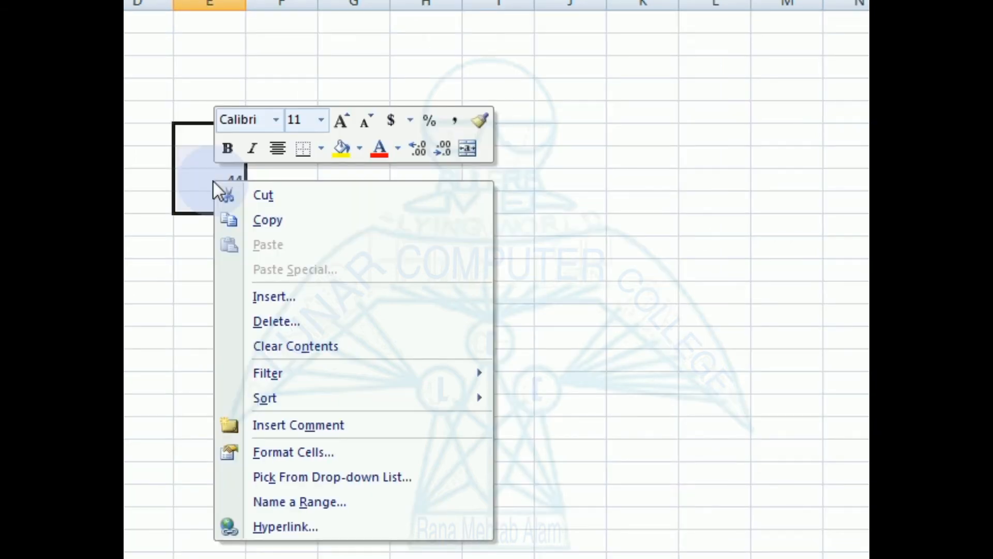
{"action": "left_click", "coordinate": [288, 502]}
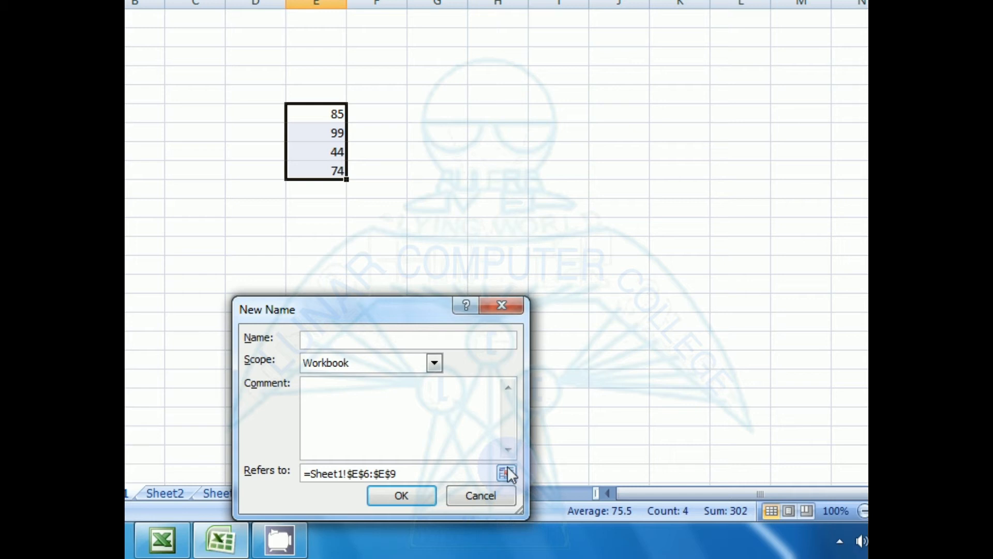
{"action": "left_click", "coordinate": [477, 495]}
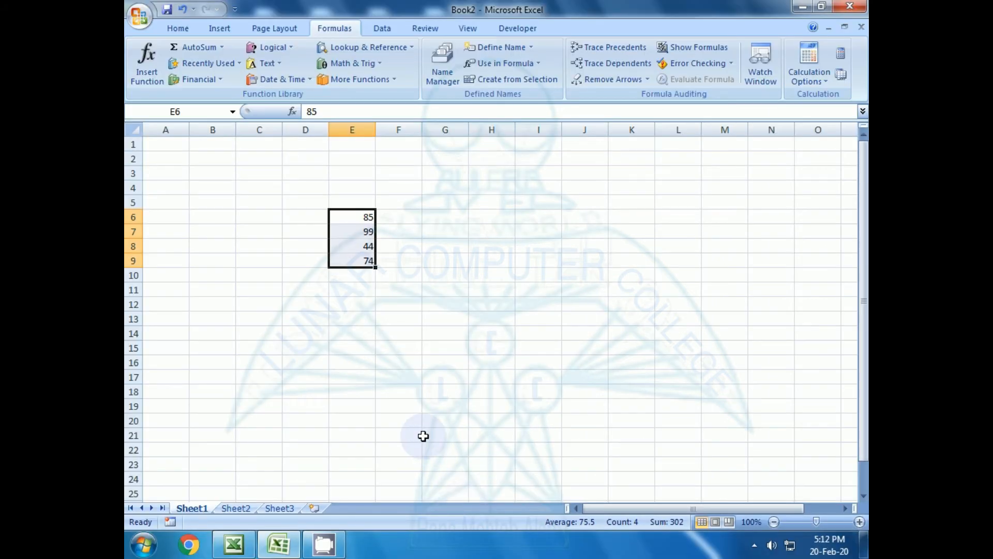
Open Formulas > Define Name for E6:E9 and begin typing the name 'data'.
{"action": "left_click", "coordinate": [184, 30]}
{"action": "left_click", "coordinate": [336, 29]}
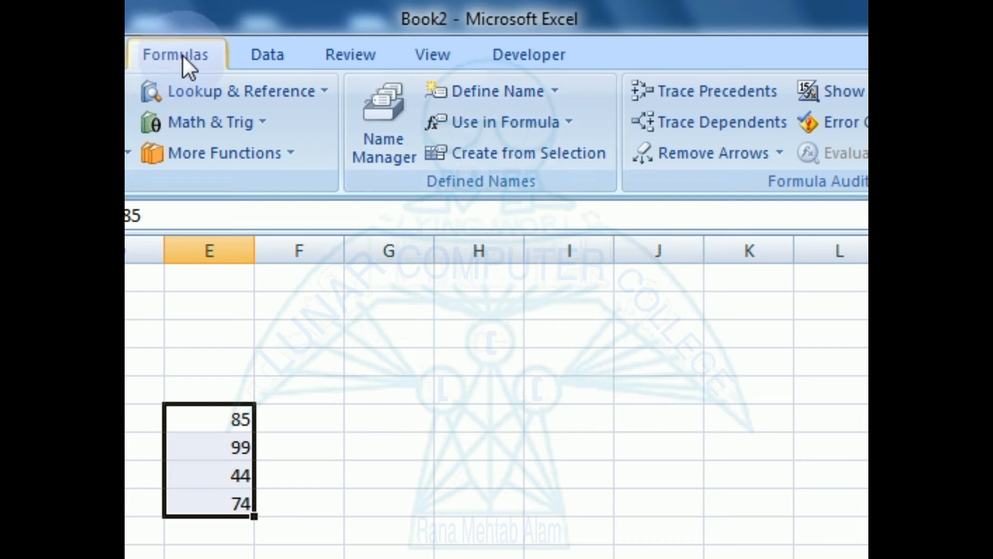
{"action": "left_click", "coordinate": [554, 91]}
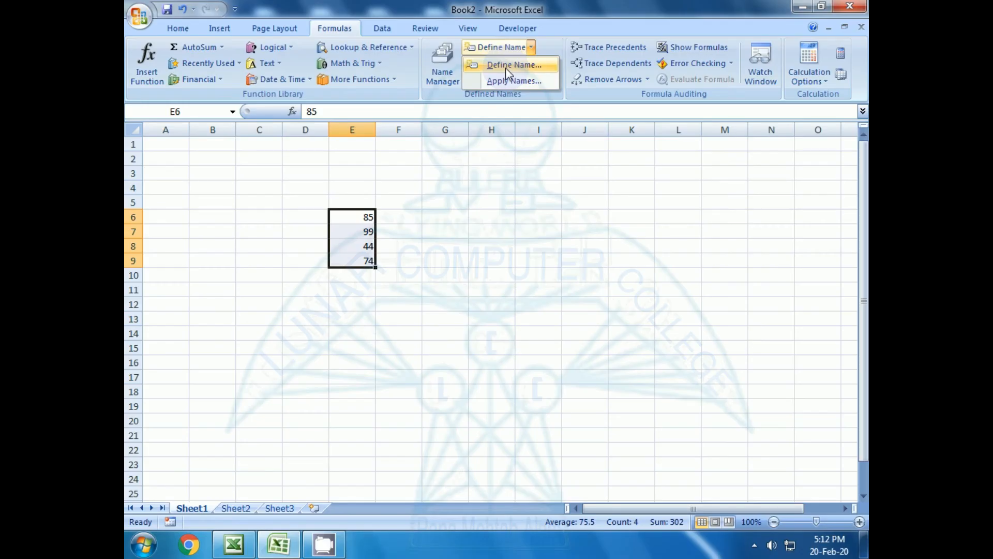
{"action": "left_click", "coordinate": [510, 127]}
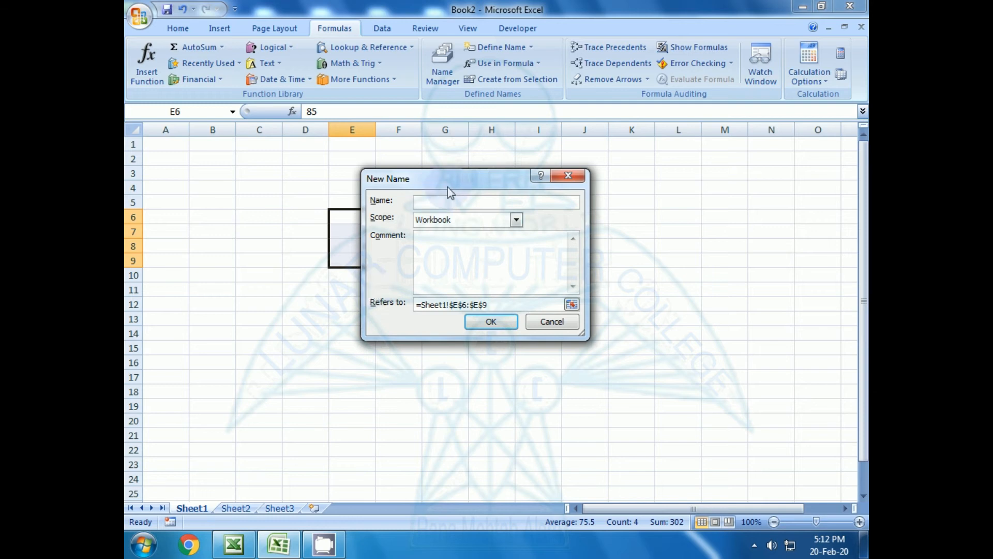
{"action": "left_click_drag", "start_coordinate": [448, 183], "coordinate": [569, 209]}
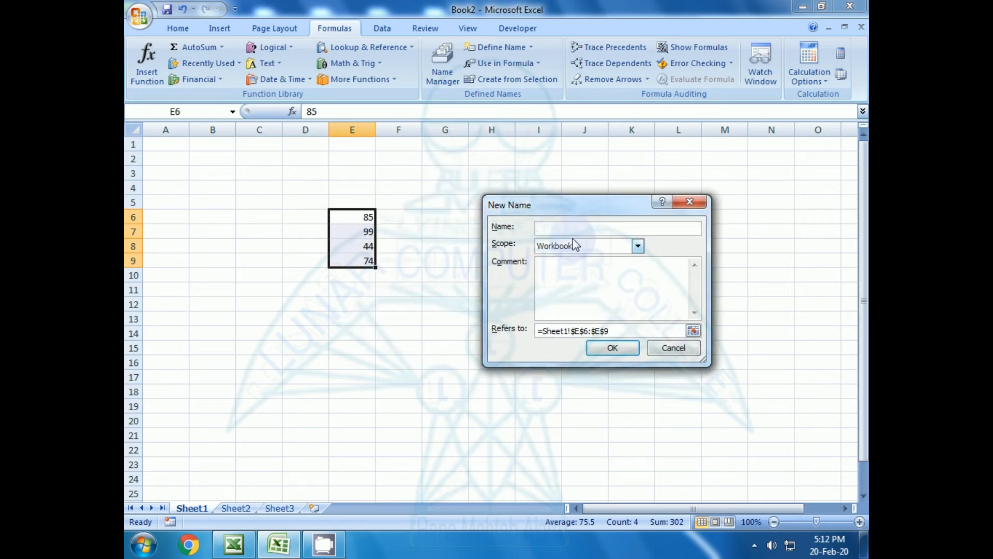
{"action": "type", "text": "data2"}
Confirm the name data2 for E6:E9 and select cell I9.
{"action": "left_click", "coordinate": [613, 348]}
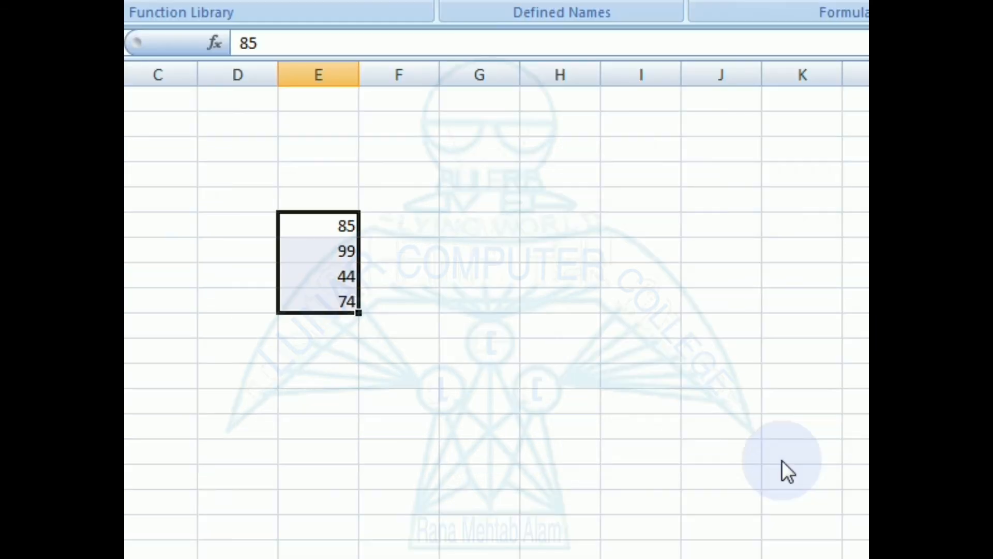
{"action": "left_click", "coordinate": [468, 300]}
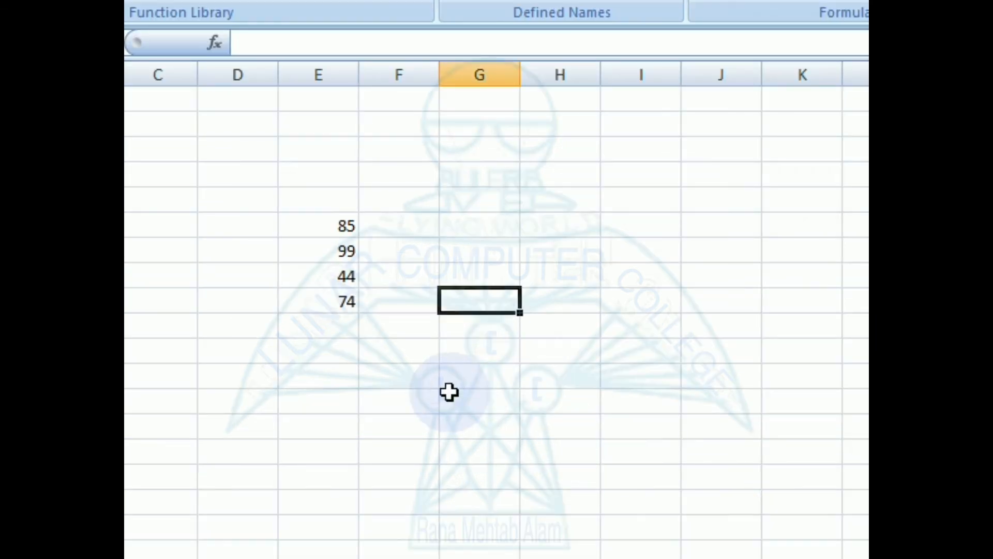
{"action": "left_click", "coordinate": [647, 301]}
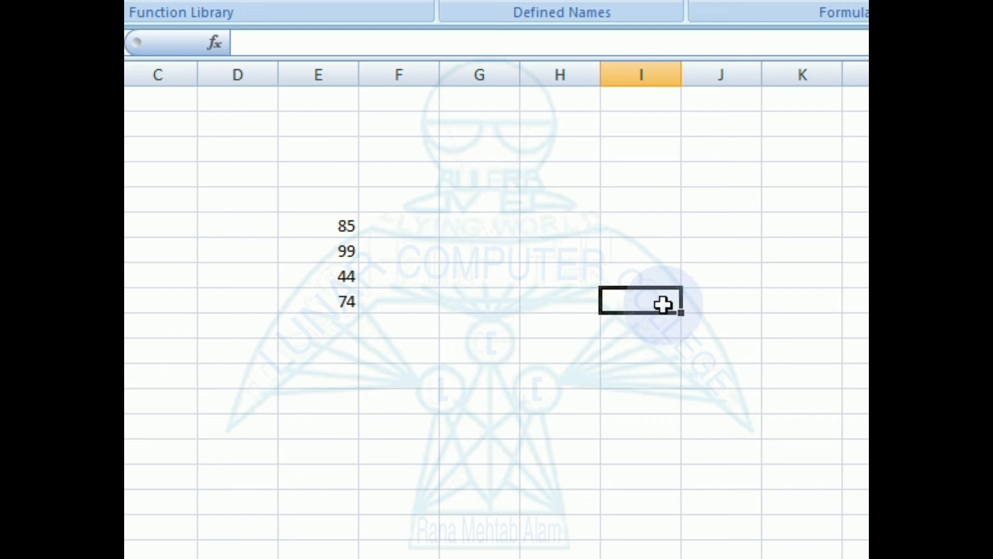
Enter =average(data2) in I9 and compare its 75.5 with the E6:E9 status-bar average.
{"action": "type", "text": "=a"}
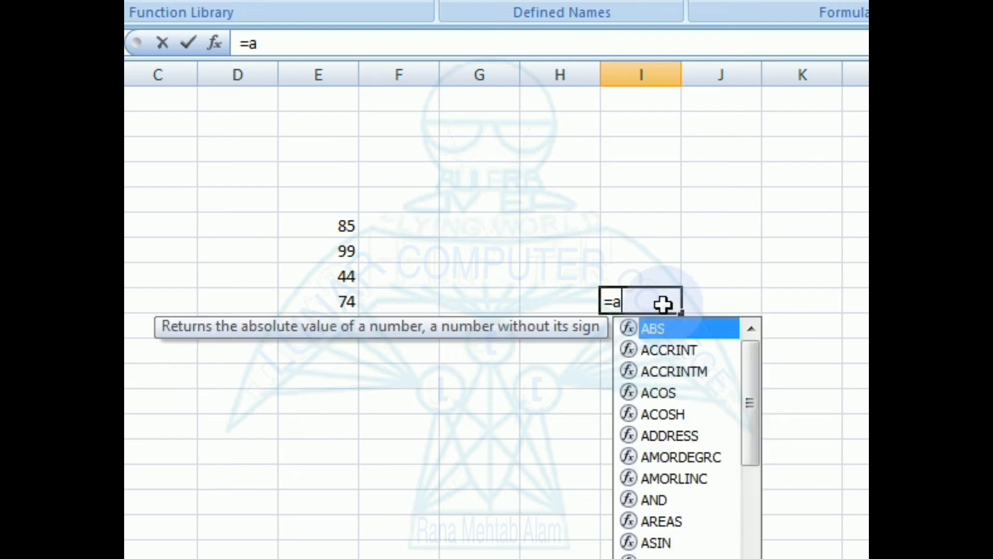
{"action": "type", "text": "vera"}
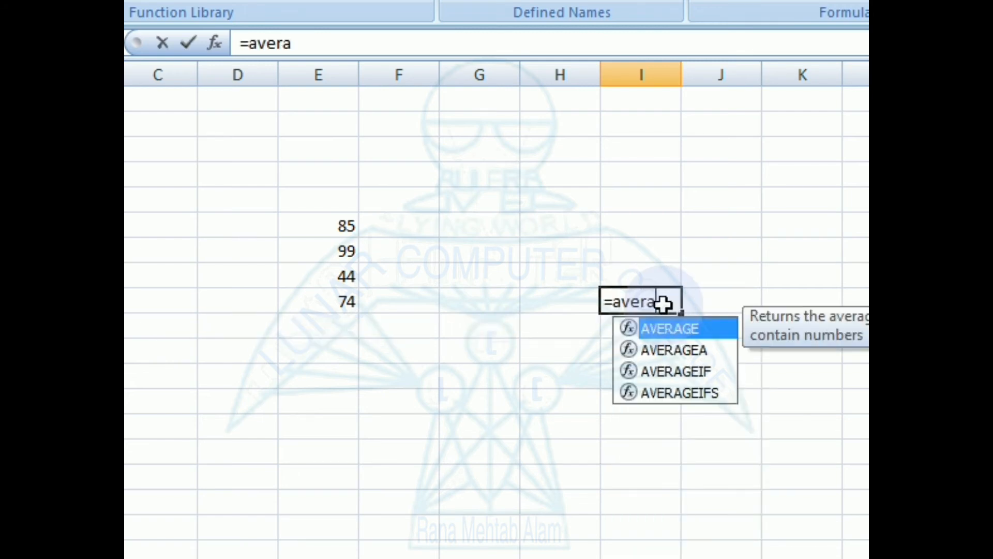
{"action": "type", "text": "ge("}
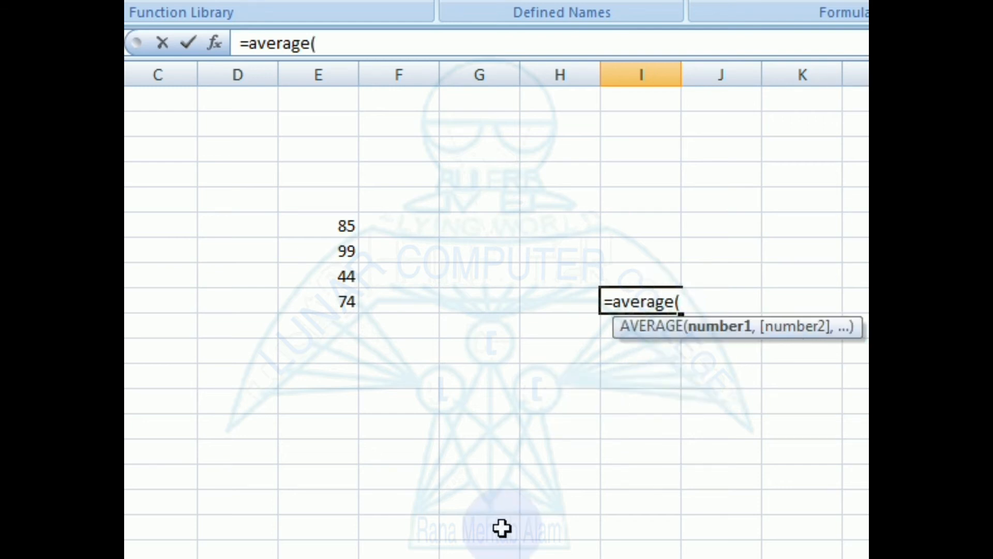
{"action": "type", "text": "data2"}
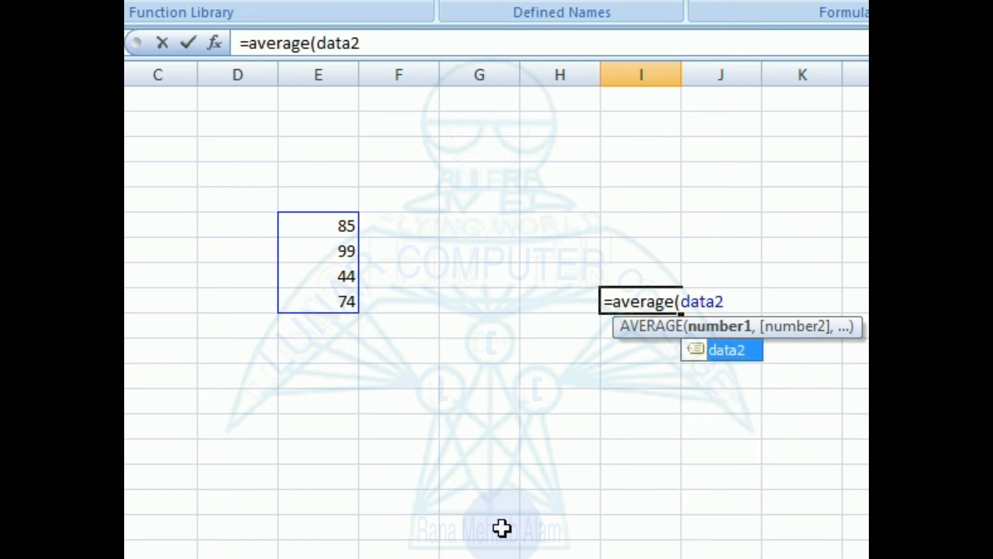
{"action": "type", "text": ")"}
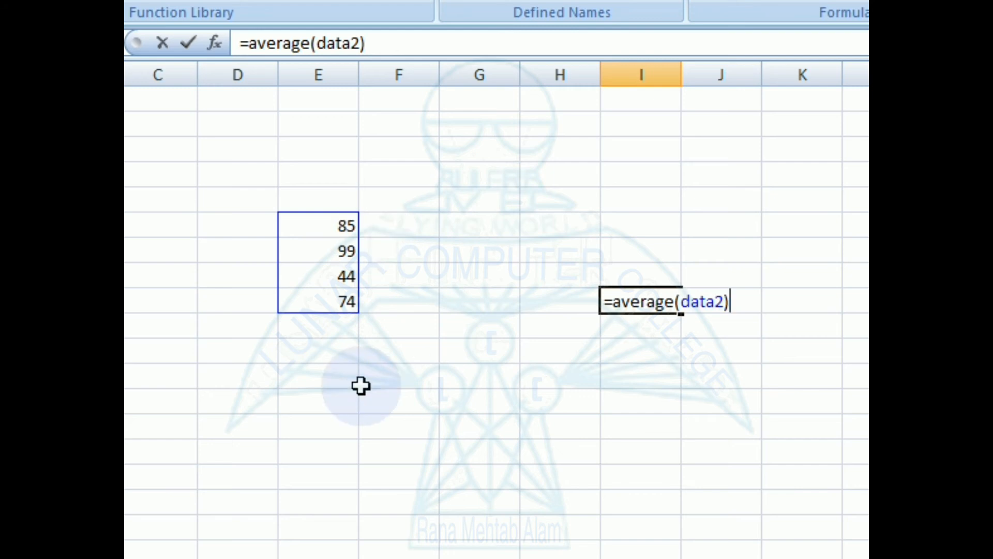
{"action": "key", "text": "Return"}
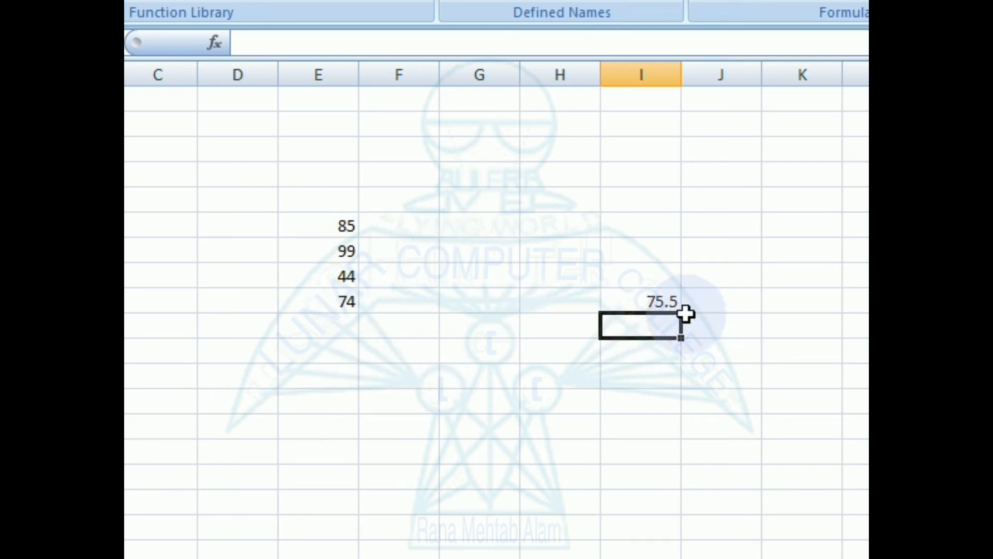
{"action": "key", "text": "Up"}
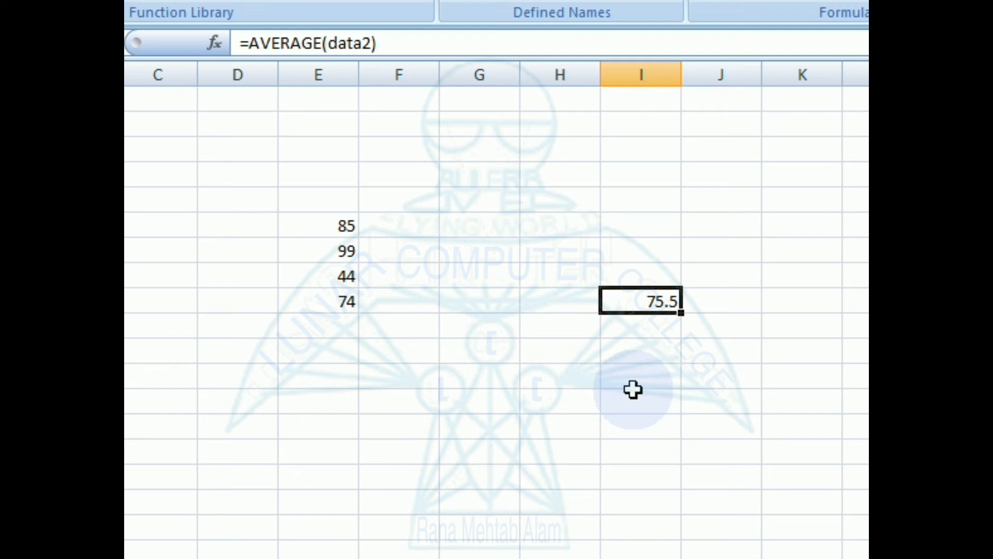
{"action": "left_click_drag", "start_coordinate": [315, 225], "coordinate": [319, 301]}
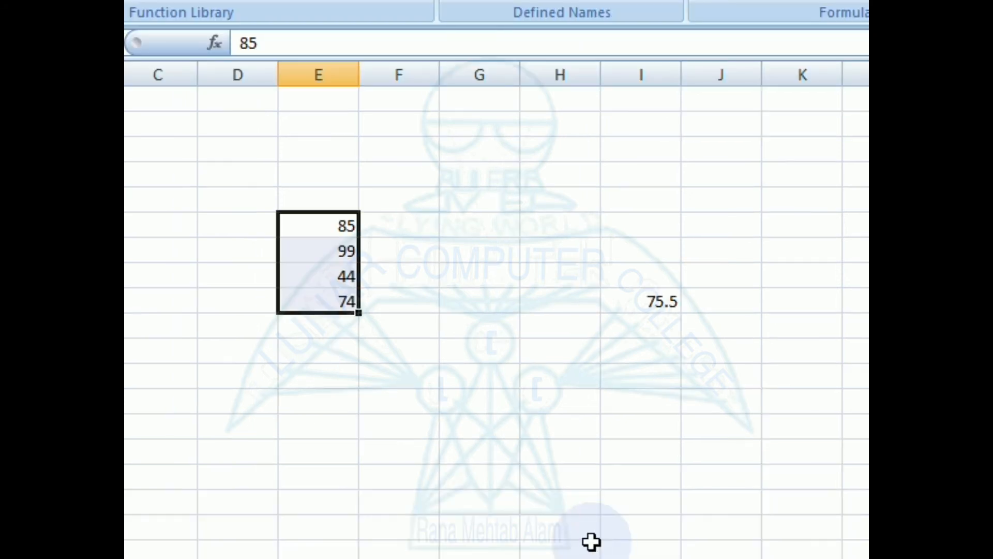
Enter =count(data2) in H9, correcting typing mistakes, so it shows 4.
{"action": "left_click", "coordinate": [572, 508]}
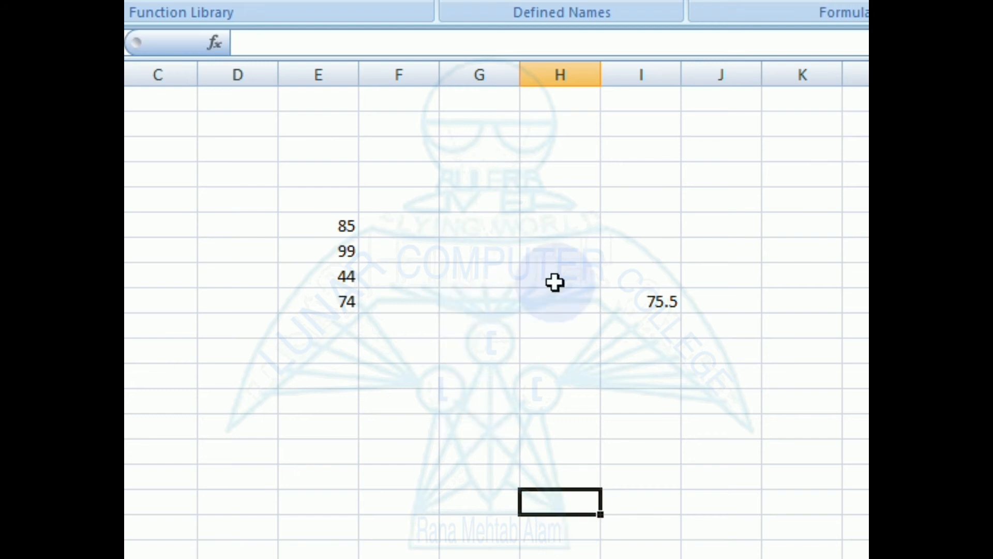
{"action": "left_click", "coordinate": [562, 301]}
{"action": "type", "text": "="}
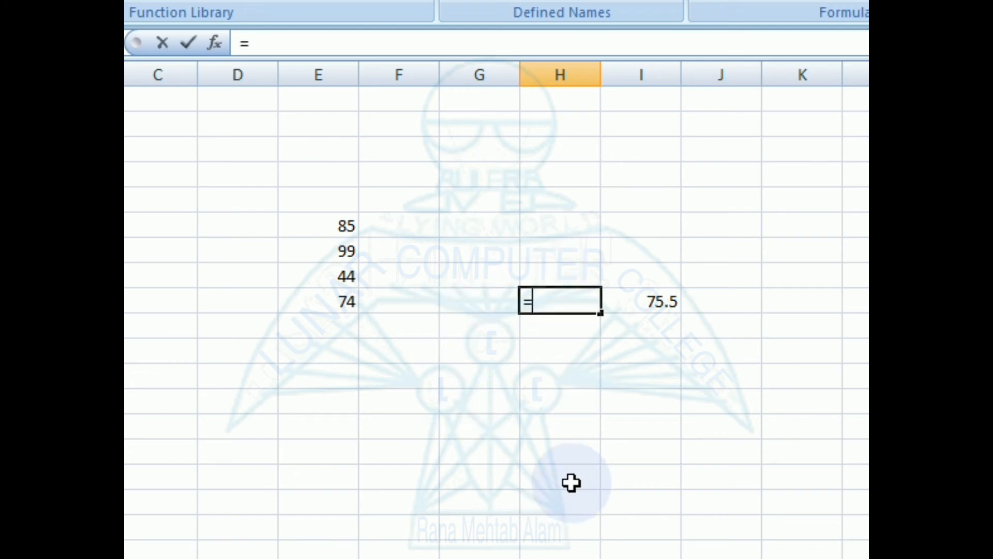
{"action": "type", "text": "co"}
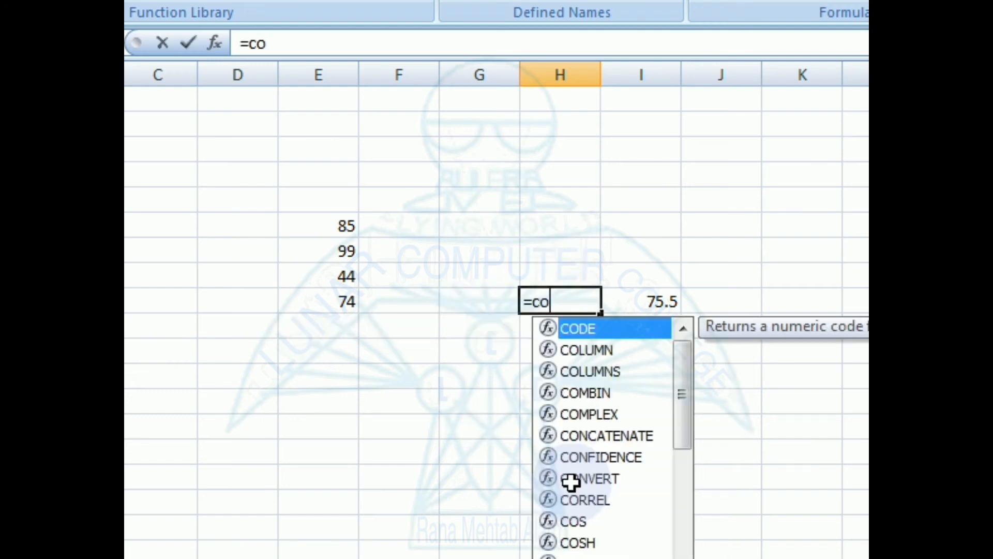
{"action": "type", "text": "unt(dar"}
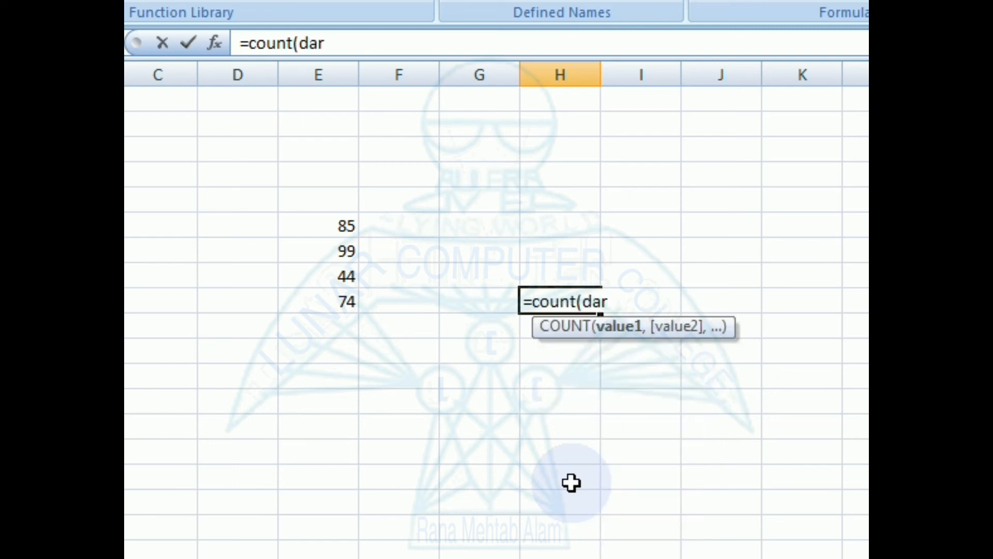
{"action": "key", "text": "BackSpace"}
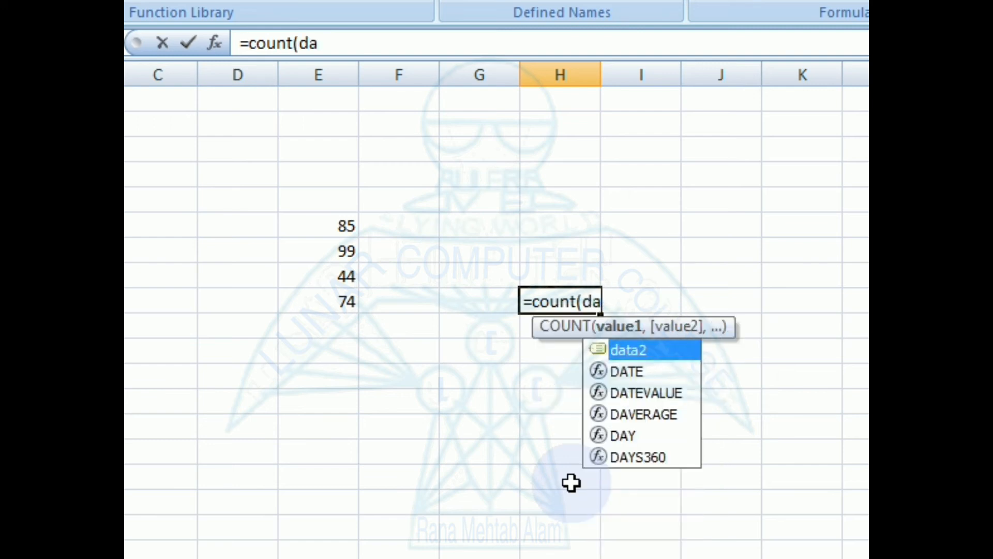
{"action": "type", "text": "ta"}
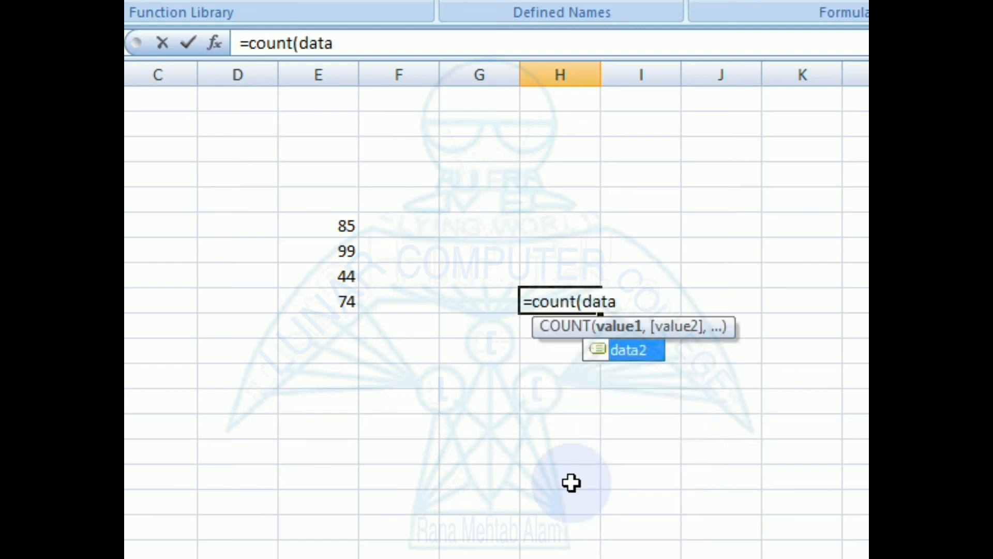
{"action": "type", "text": "1"}
{"action": "key", "text": "BackSpace"}
{"action": "type", "text": "2"}
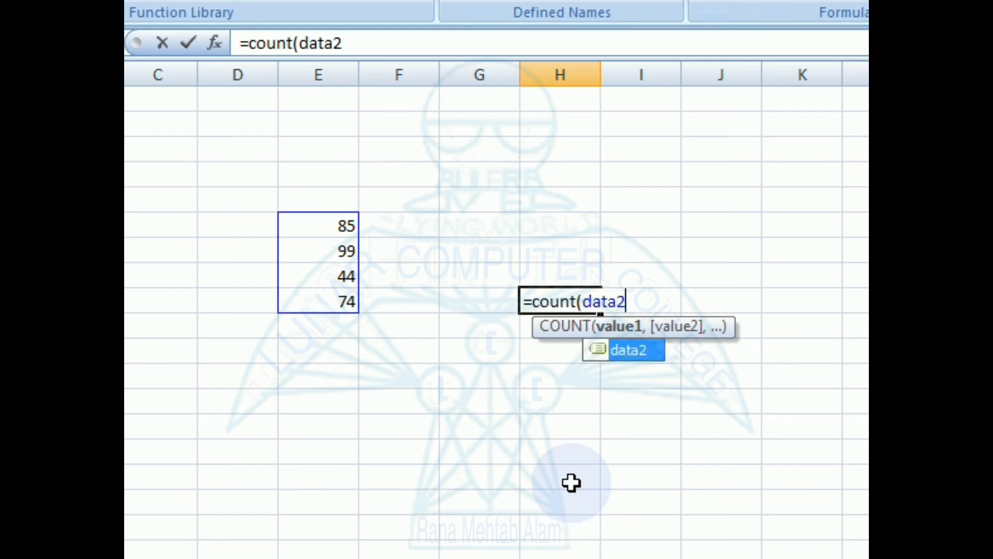
{"action": "type", "text": "()"}
{"action": "key", "text": "BackSpace"}
{"action": "key", "text": "BackSpace"}
{"action": "type", "text": ")"}
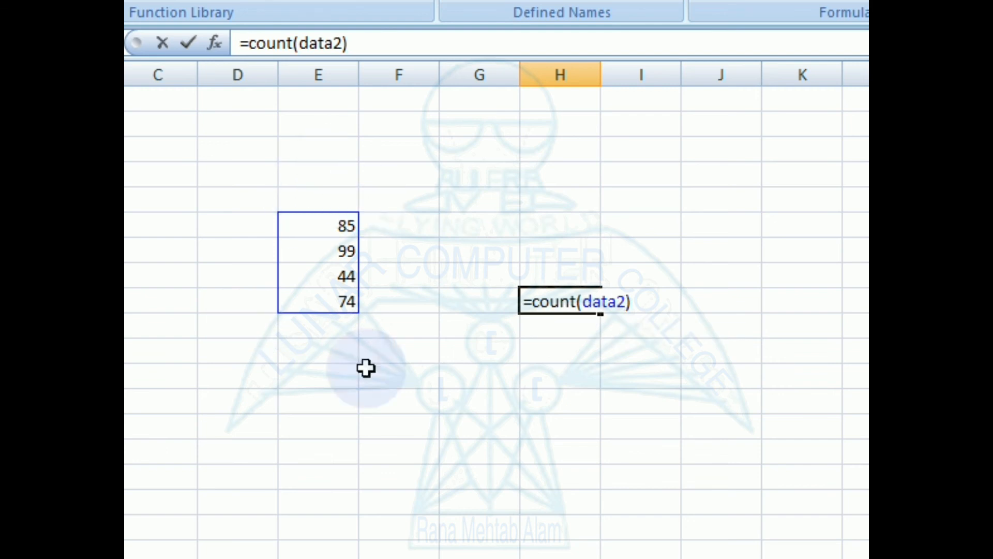
{"action": "key", "text": "Return"}
{"action": "key", "text": "Up"}
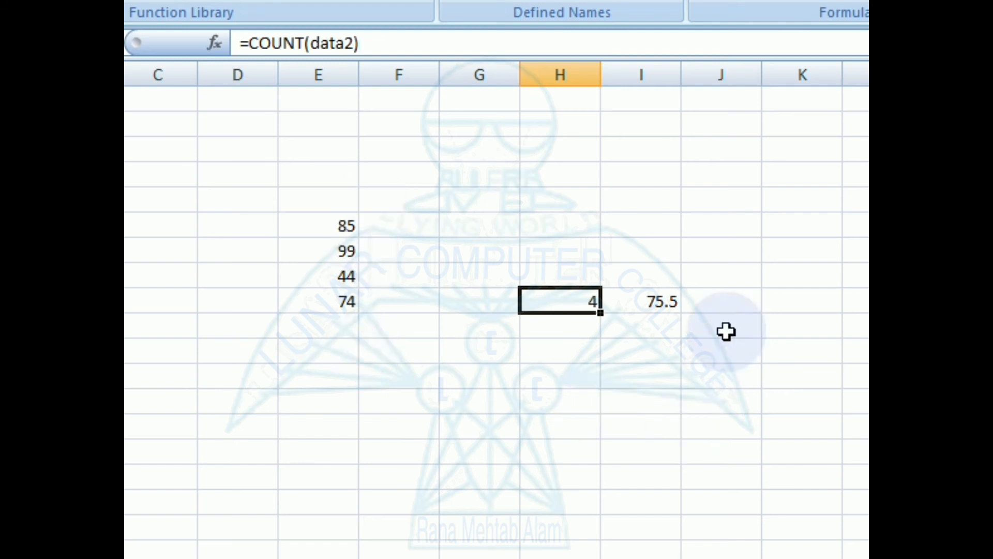
{"action": "left_click", "coordinate": [703, 304]}
Enter =max(data2) in G7, returning 99, and open it with F2 to show its range.
{"action": "left_click", "coordinate": [392, 253]}
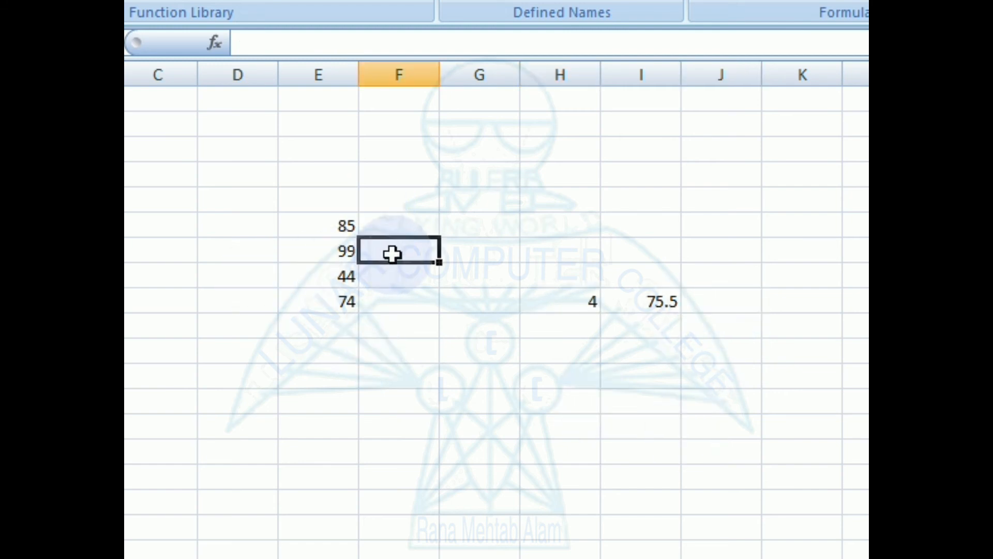
{"action": "left_click", "coordinate": [511, 252]}
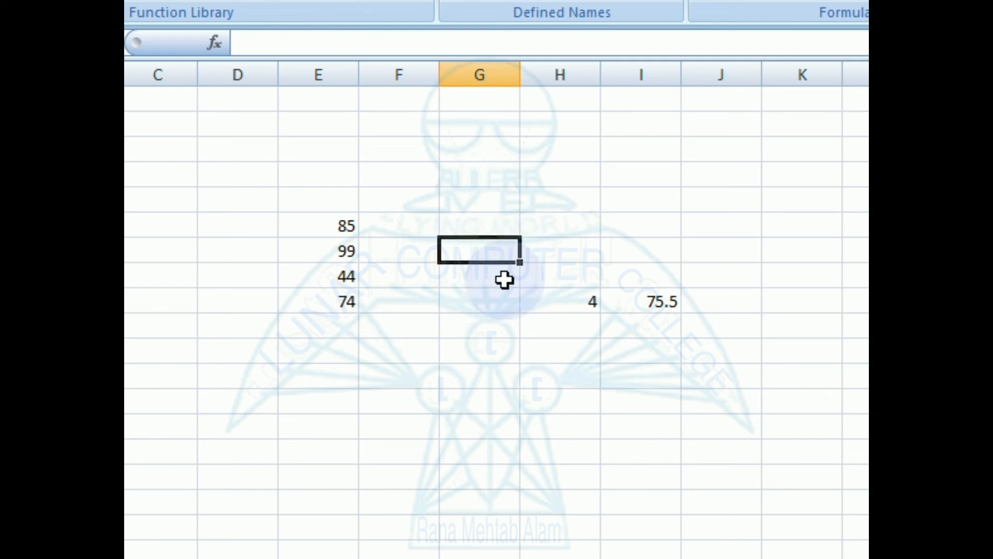
{"action": "type", "text": "=ma"}
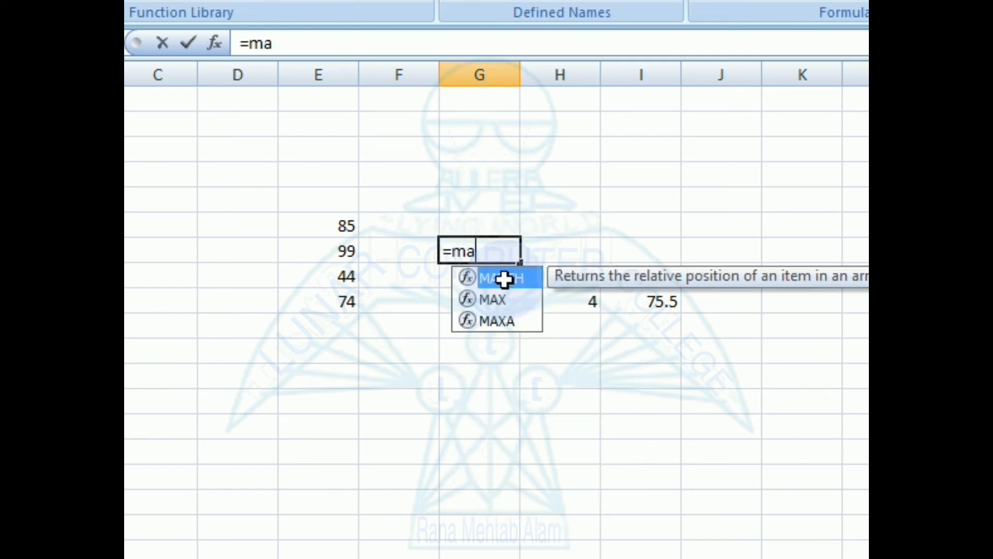
{"action": "type", "text": "x("}
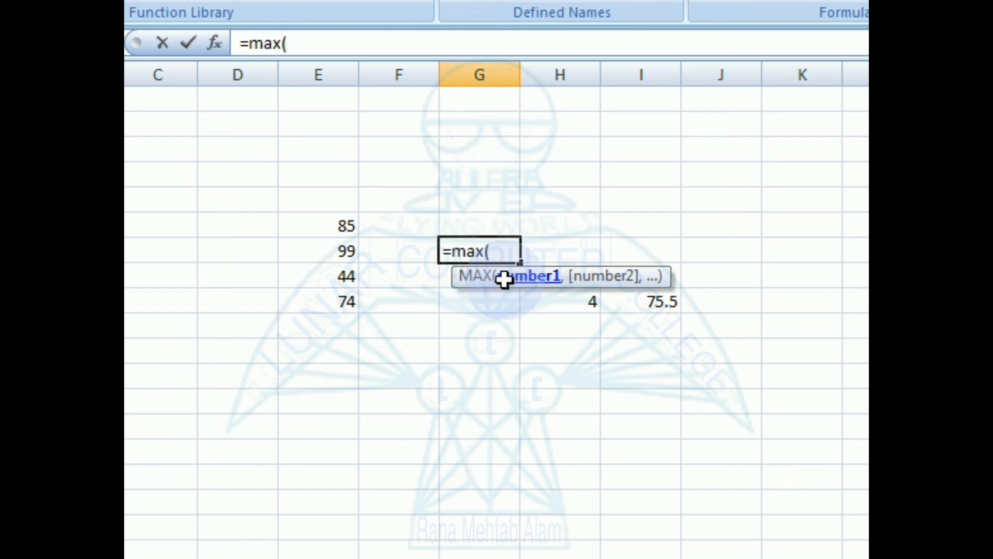
{"action": "type", "text": "data"}
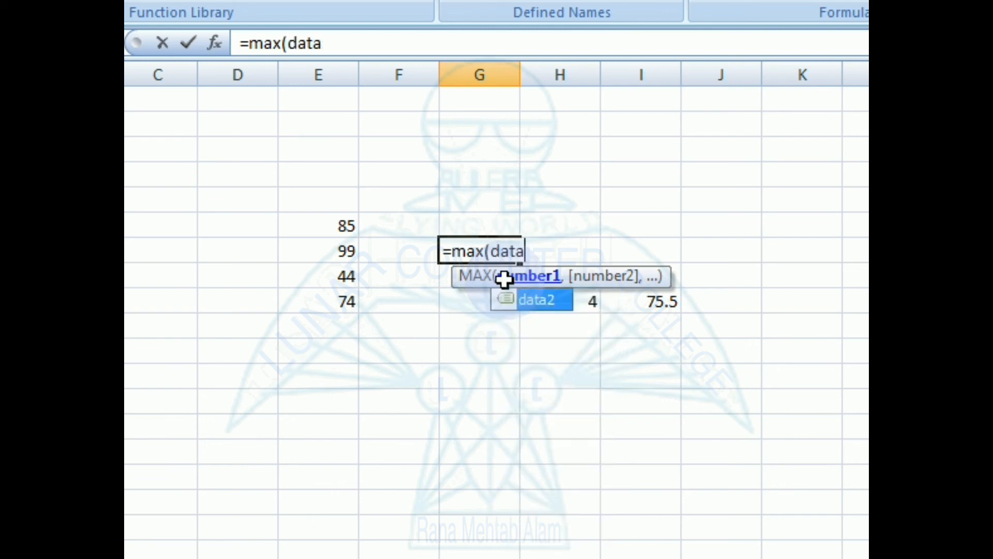
{"action": "type", "text": "2)"}
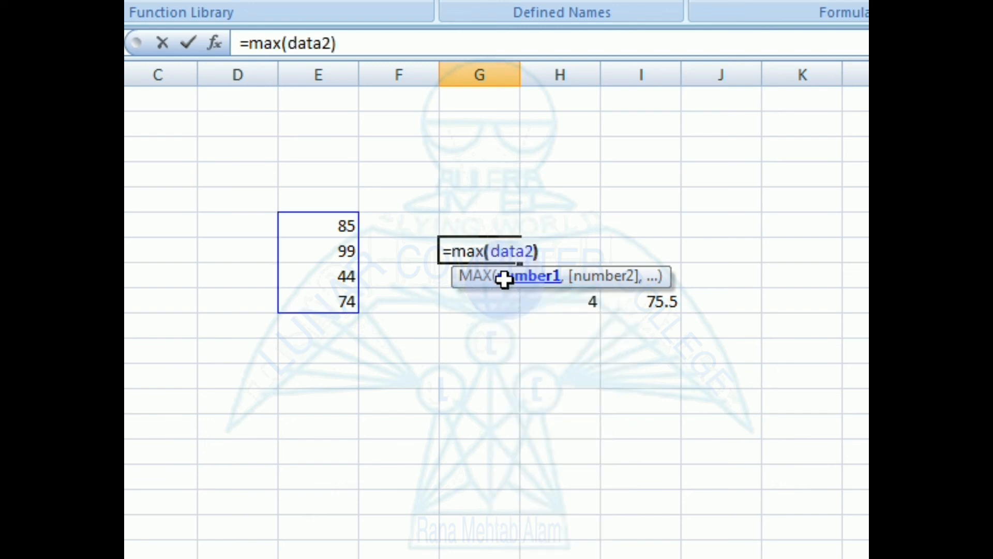
{"action": "key", "text": "Return"}
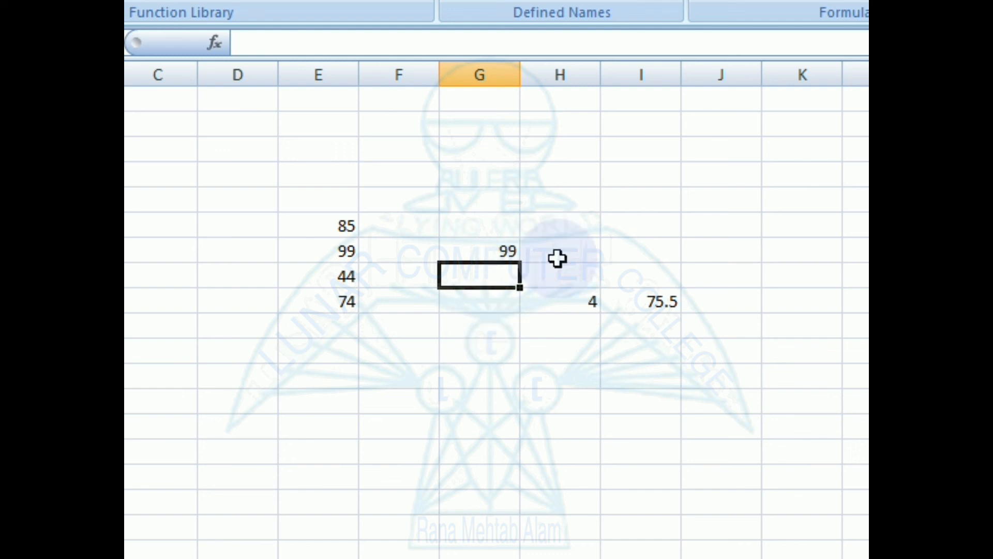
{"action": "left_click", "coordinate": [505, 250]}
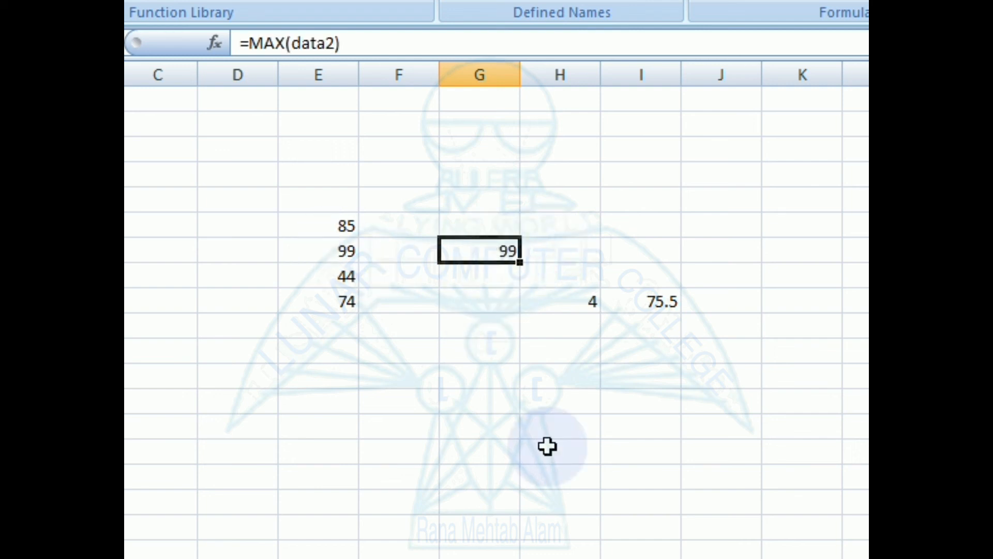
{"action": "key", "text": "F2"}
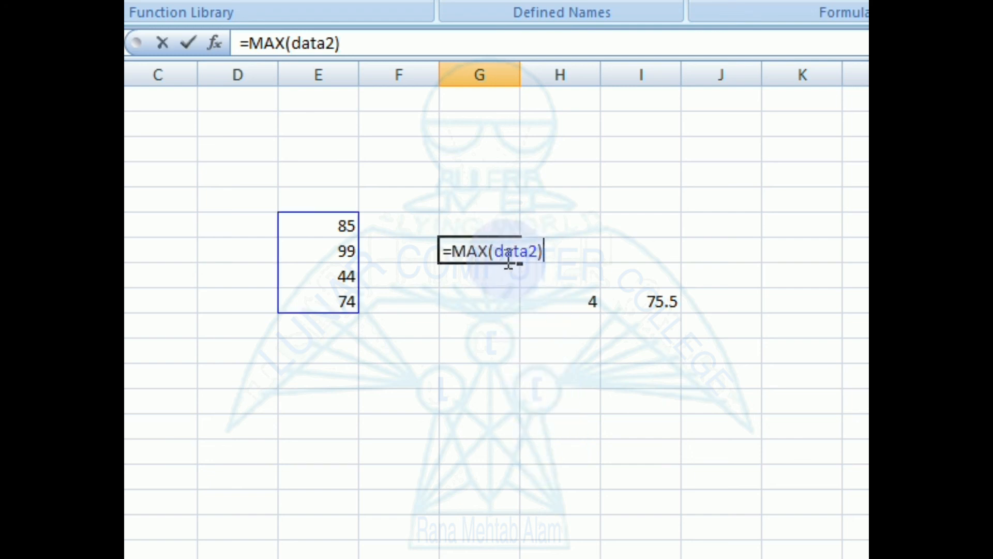